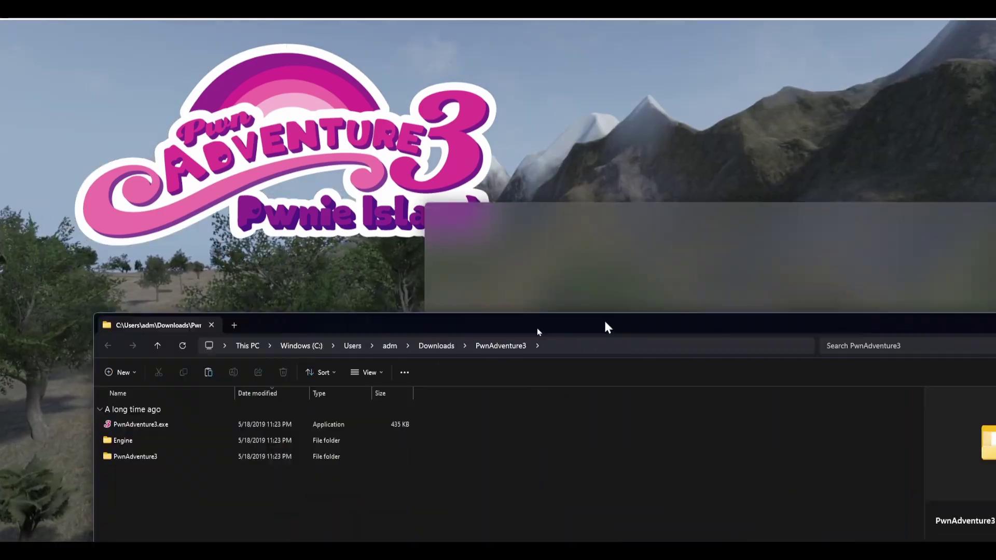
- Switch to File Explorer and open the Win32 folder under Binaries in the inner PwnAdventure3 folder
left_click_drag(537, 332, 470, 32)
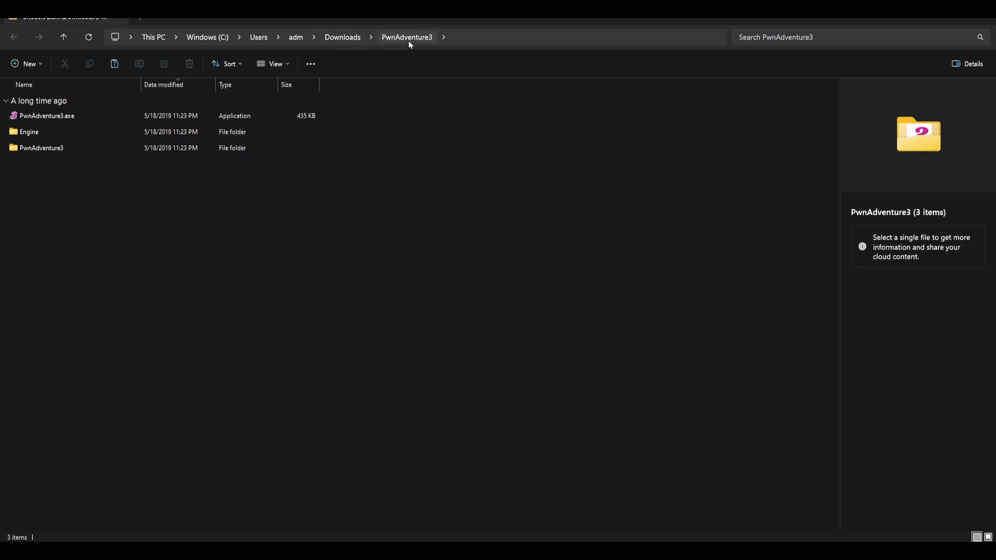
double_click(46, 150)
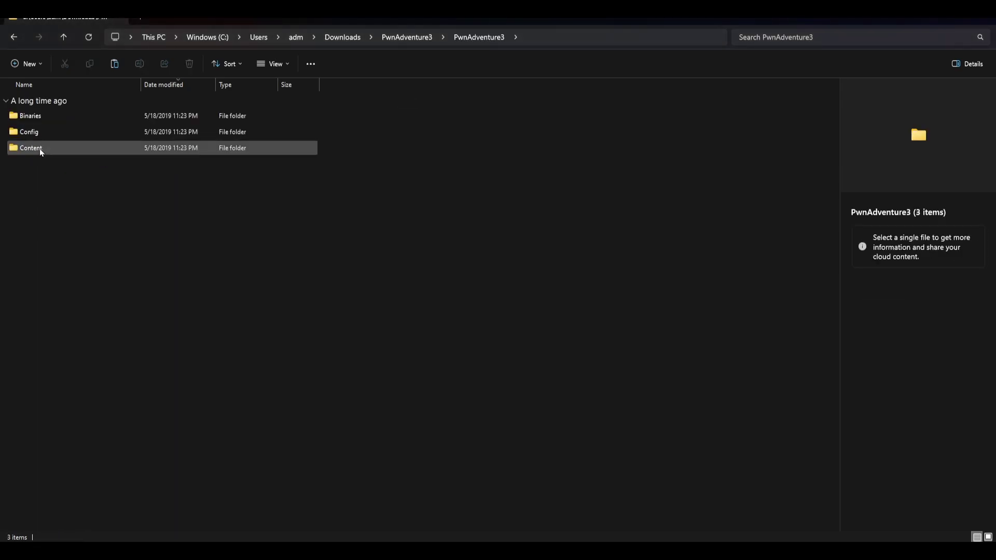
double_click(32, 115)
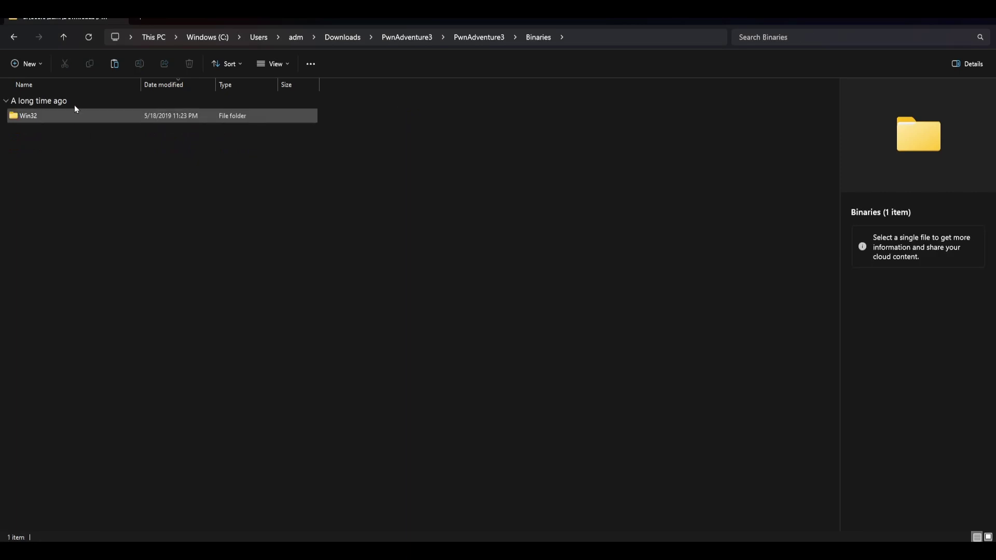
double_click(33, 115)
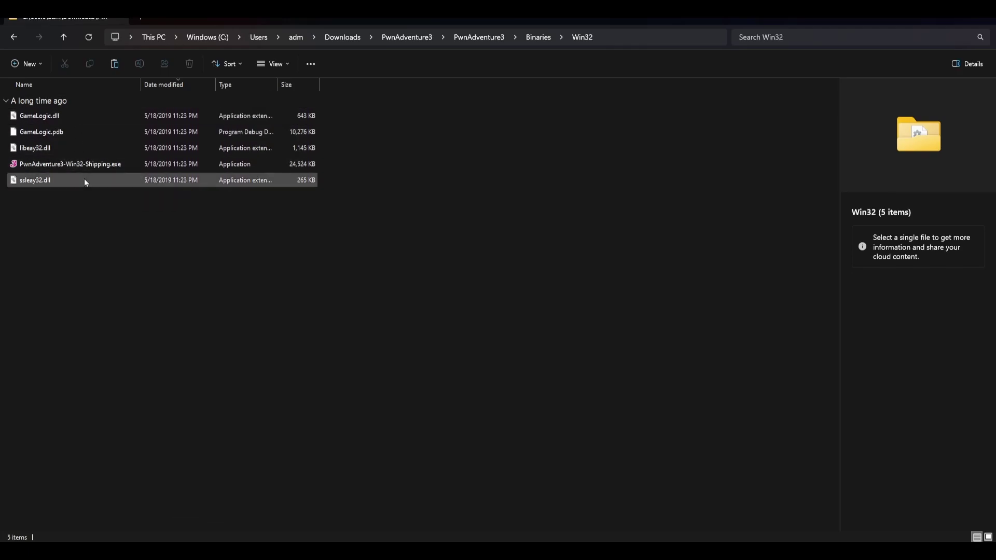
- Go back to the inner PwnAdventure3 folder, look through its Config folder, and return
left_click(539, 38)
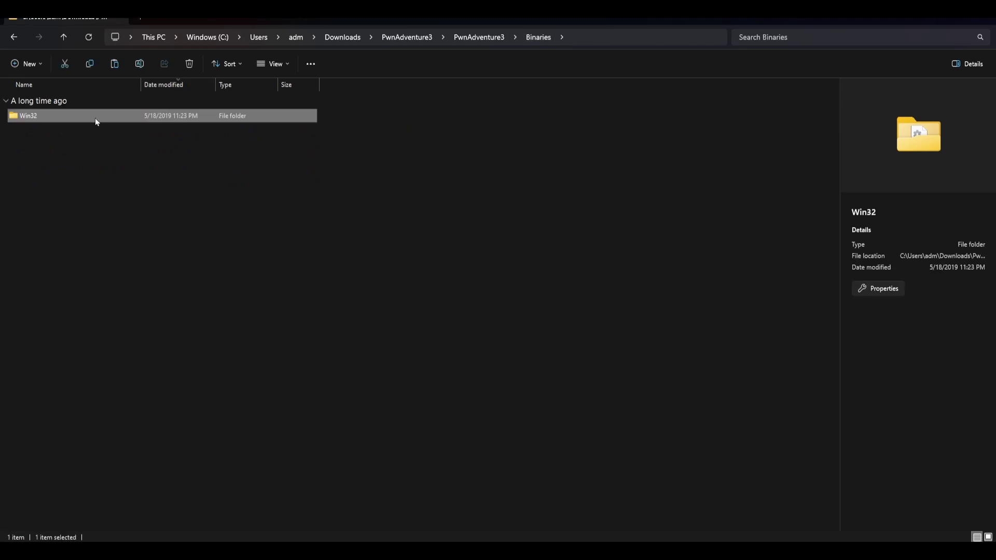
left_click(479, 43)
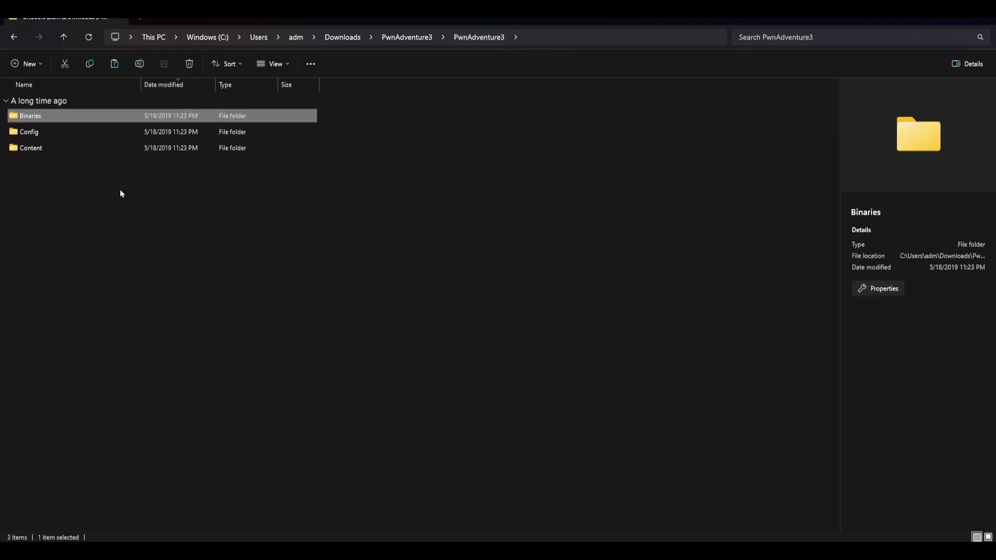
double_click(43, 134)
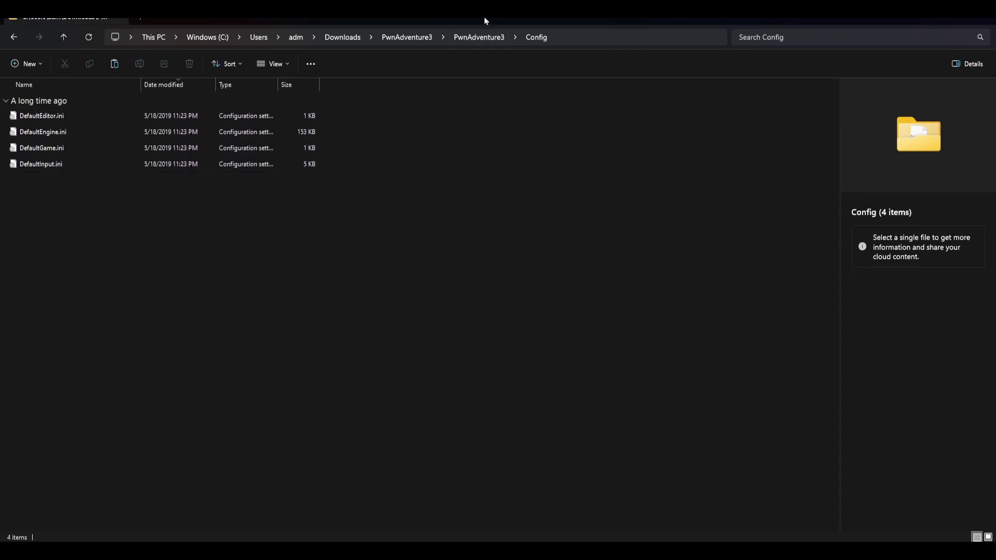
left_click(487, 42)
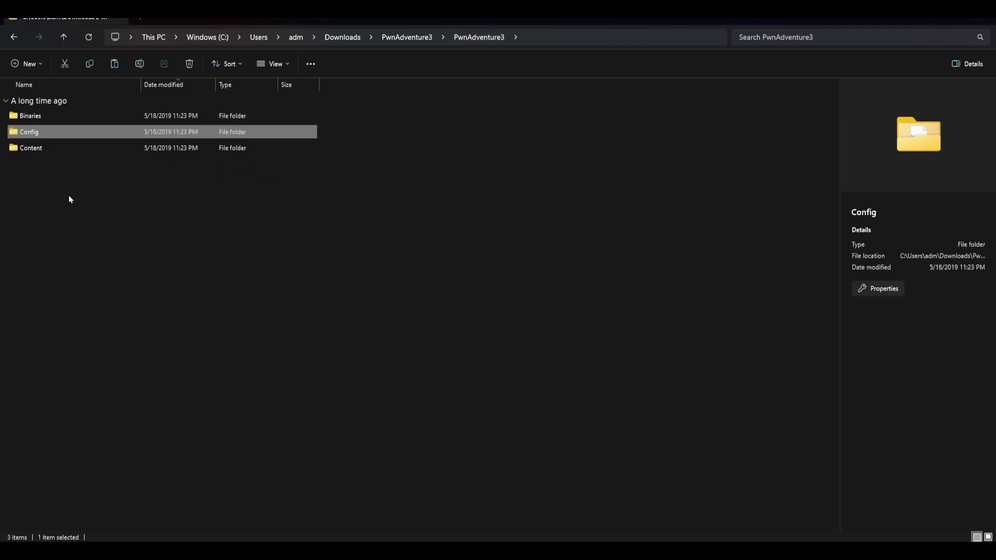
- Open server.old from the Server folder under Content in Notepad++ to examine its MasterServer and GameServer settings
double_click(42, 150)
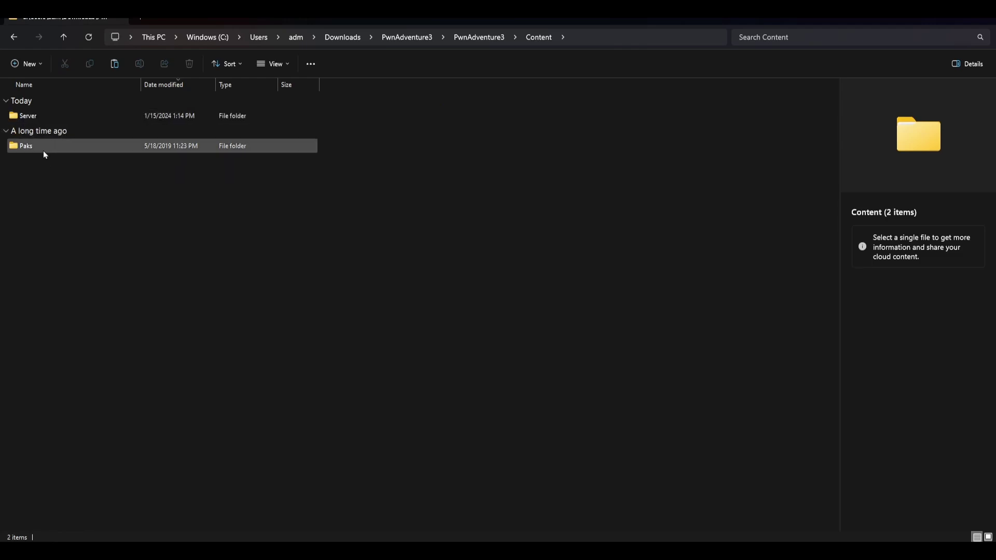
double_click(36, 115)
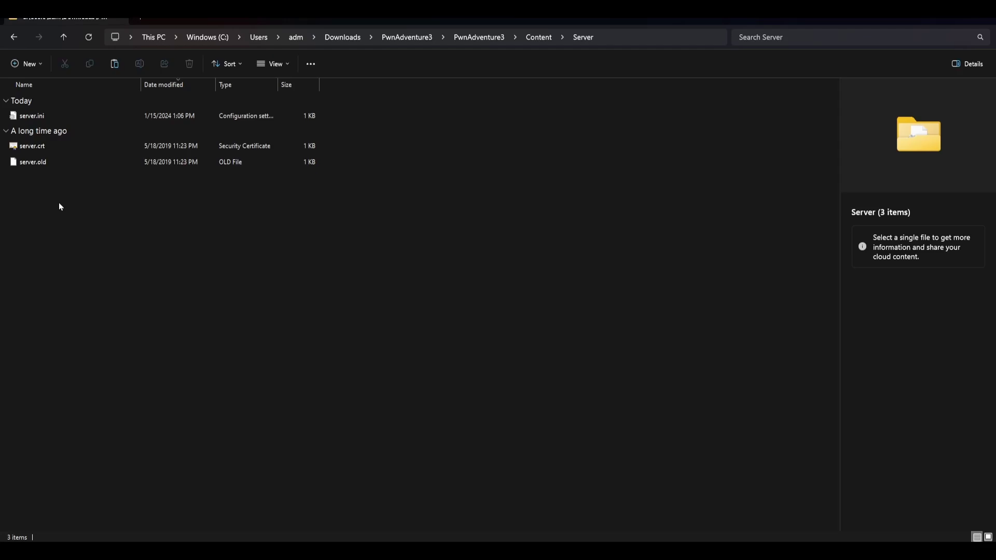
mouse_move(34, 165)
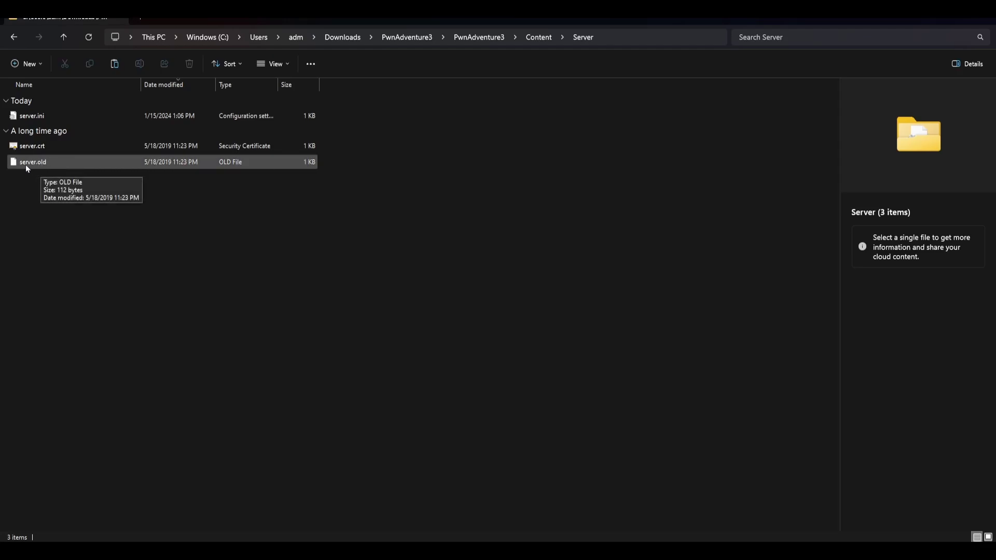
right_click(33, 162)
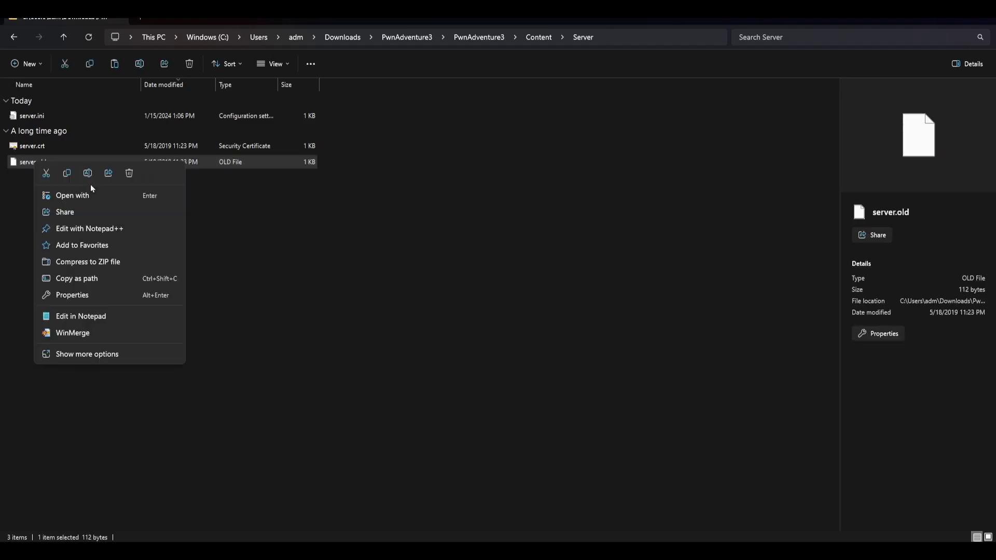
left_click(86, 230)
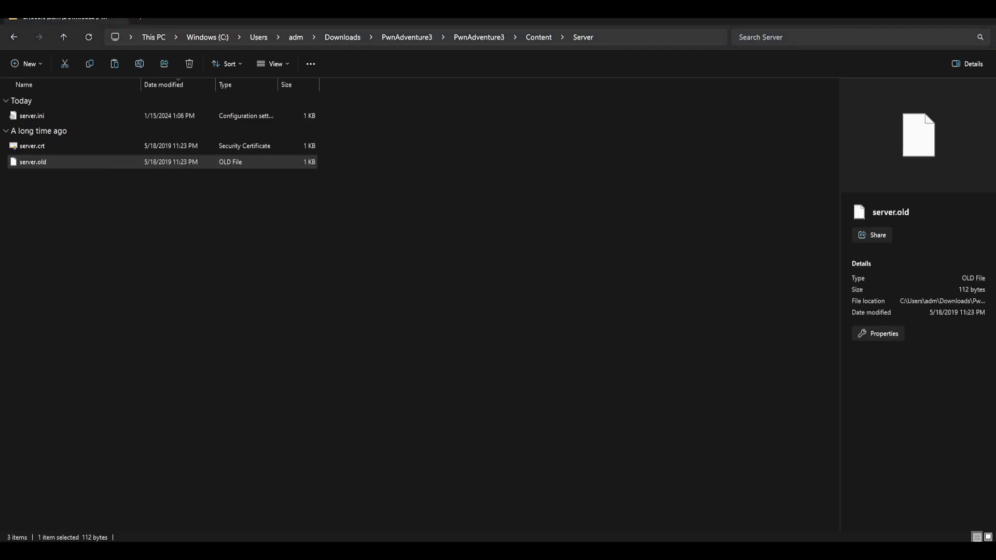
left_click_drag(970, 343, 767, 21)
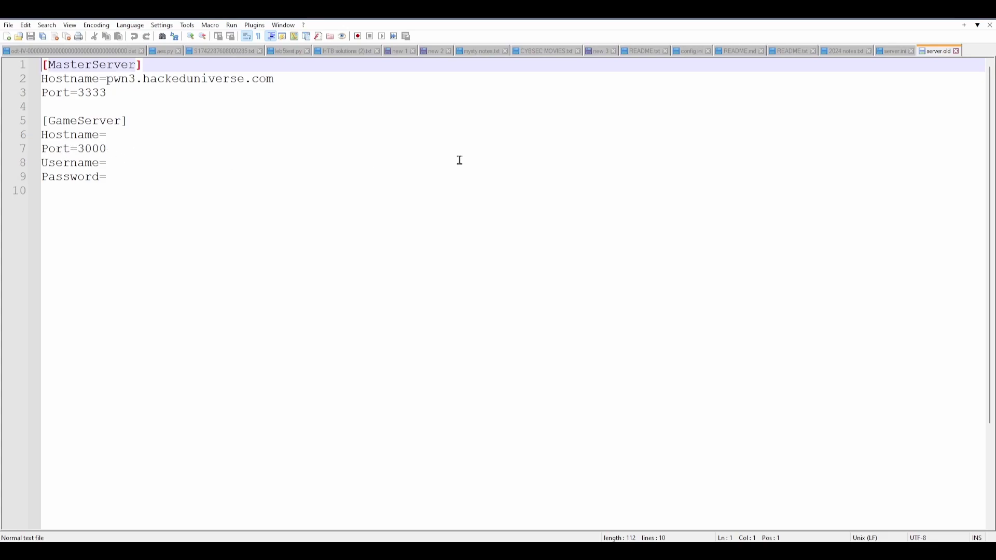
- Return to the Server folder in File Explorer and open server.ini in Notepad++
mouse_move(108, 550)
left_click(151, 489)
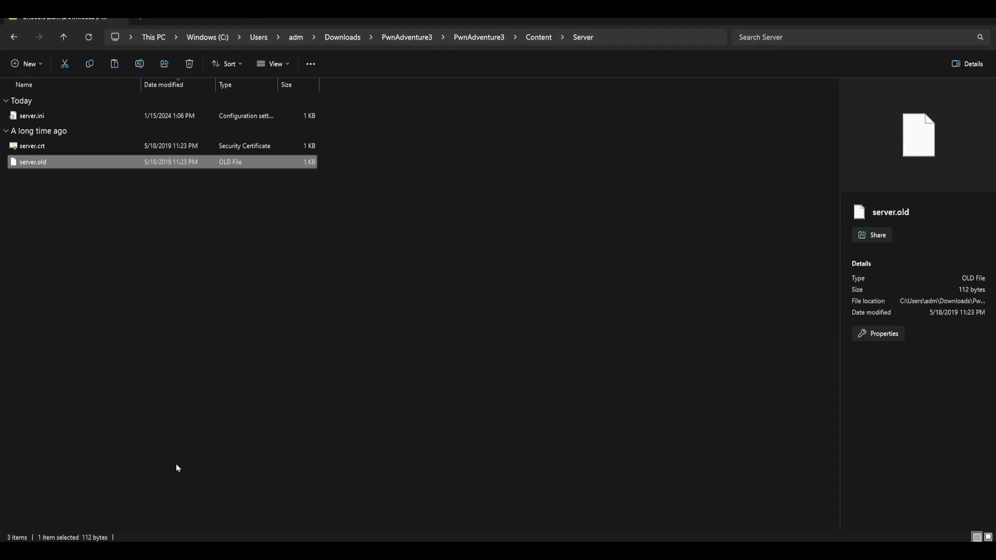
right_click(38, 116)
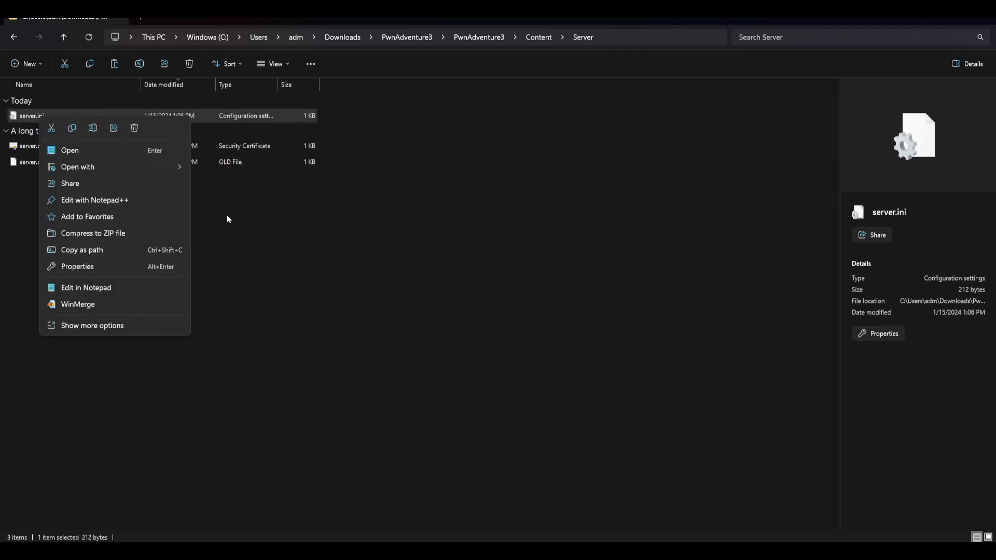
left_click(106, 201)
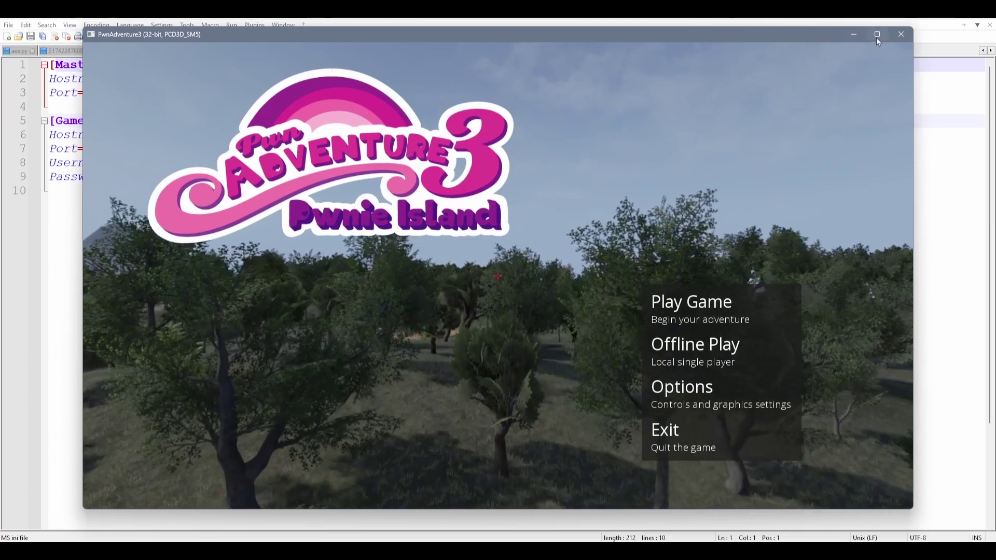
left_click(876, 36)
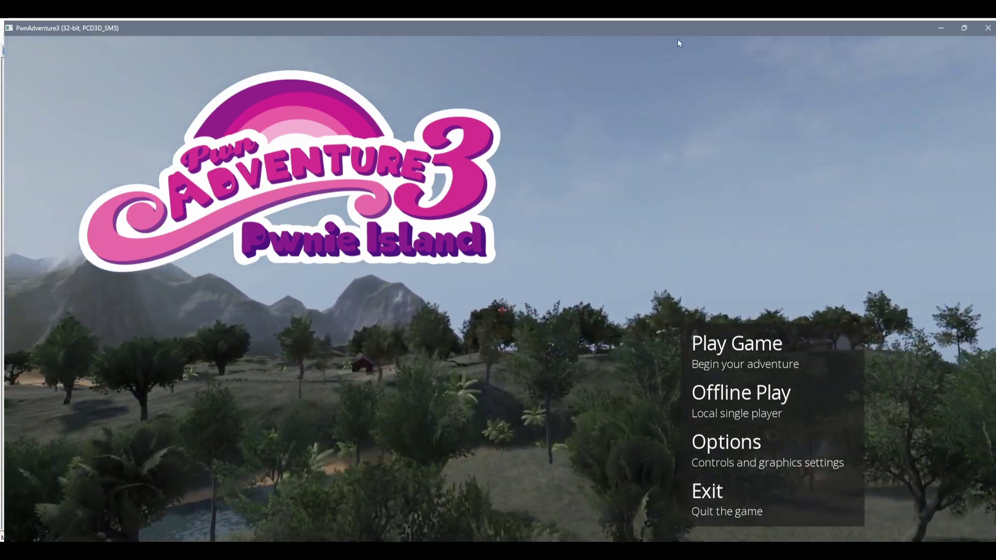
left_click(964, 28)
left_click_drag(755, 40, 771, 23)
left_click(895, 18)
left_click_drag(895, 19, 894, 19)
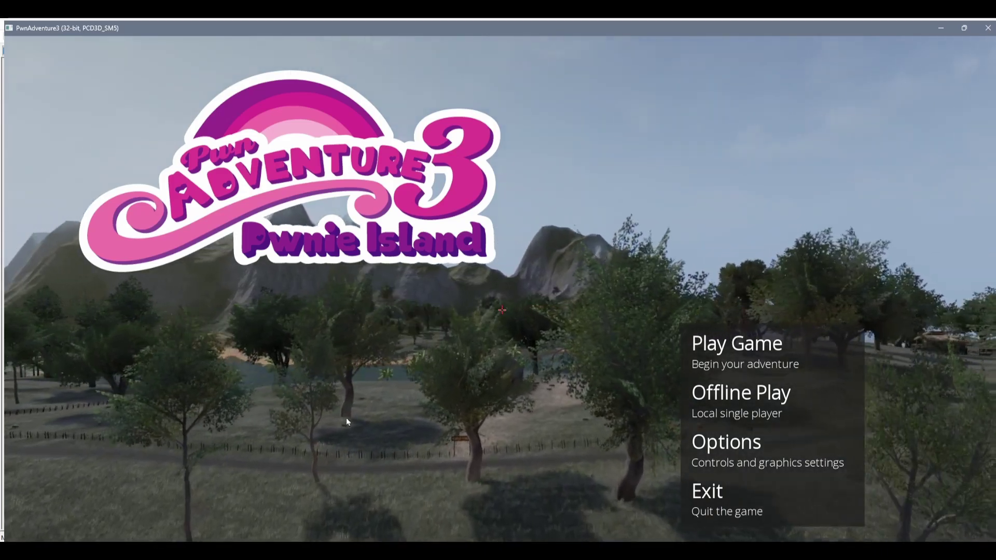
double_click(811, 29)
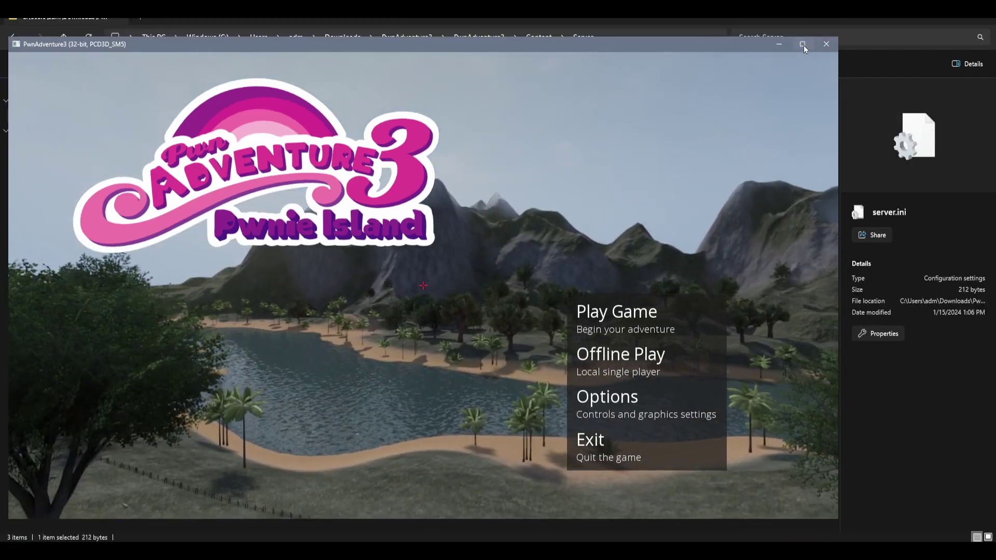
left_click_drag(783, 44, 874, 19)
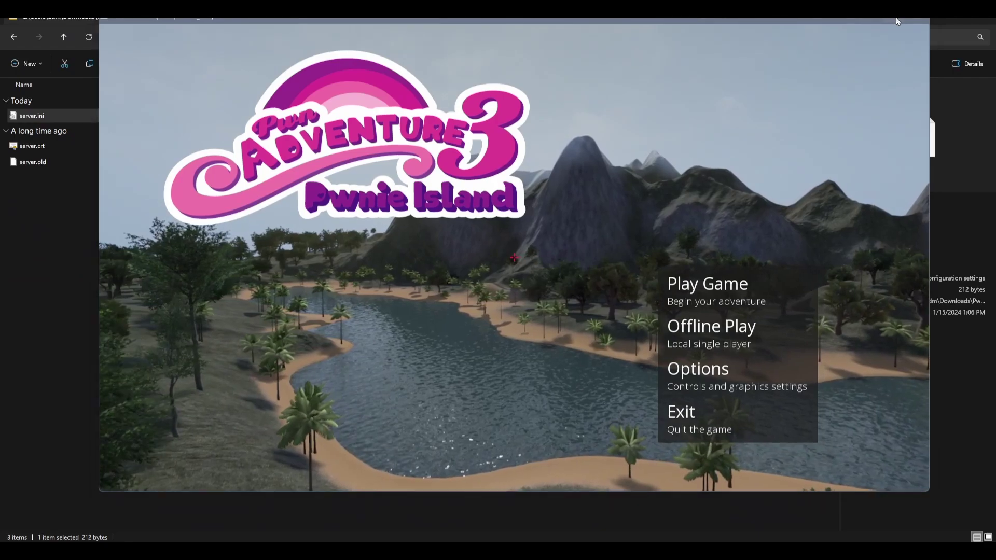
left_click(895, 19)
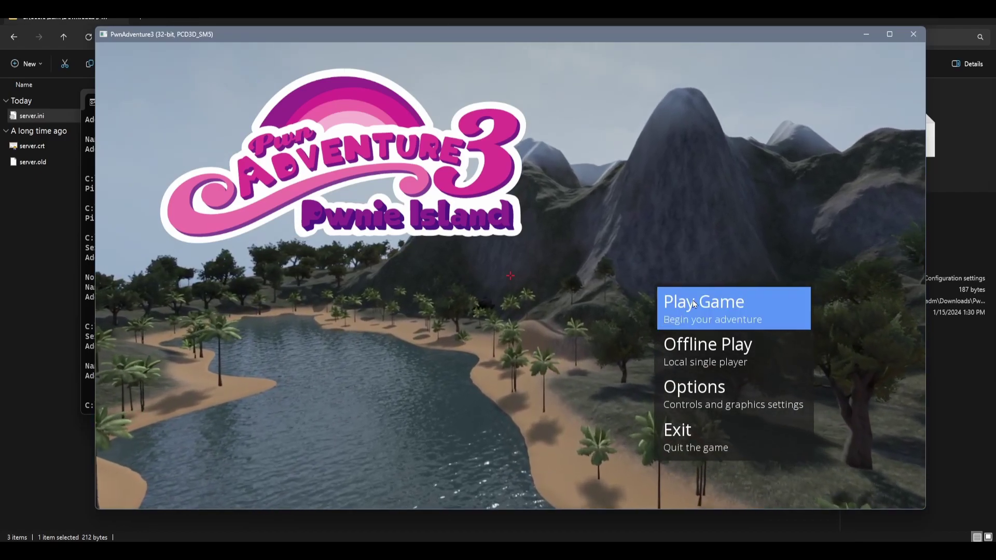
- Start online play and fill in the account username and password in the Custom Server login
left_click(693, 301)
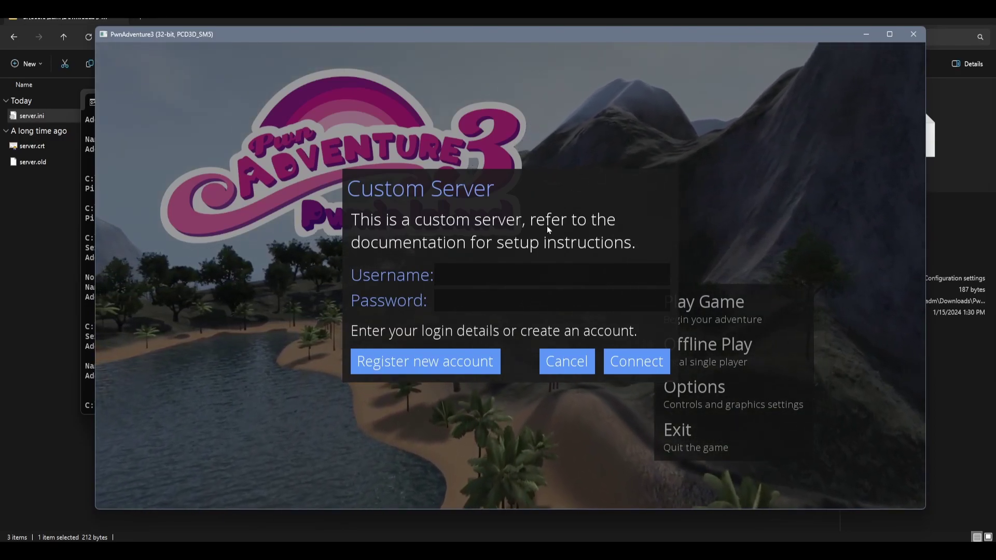
left_click(484, 277)
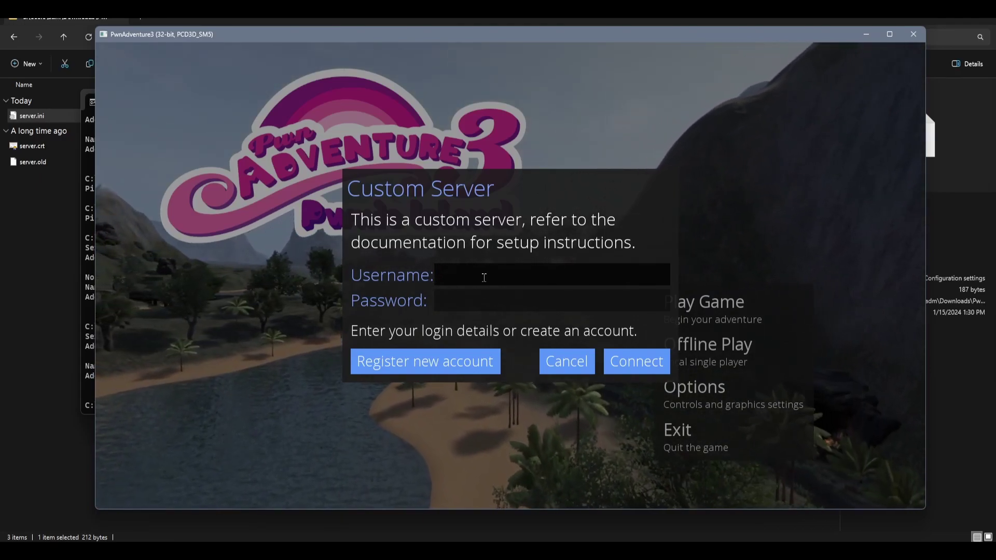
type("ProfJohnson")
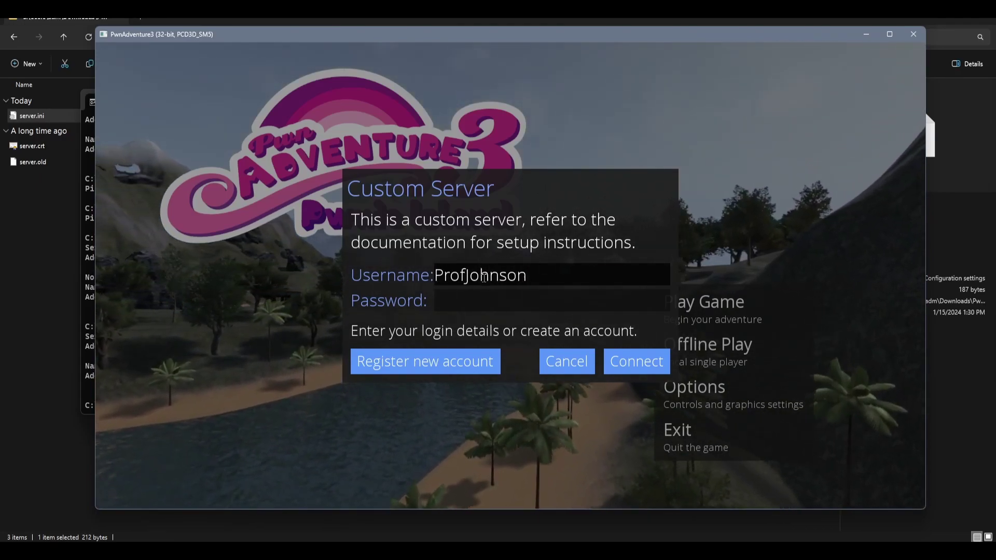
key("Tab")
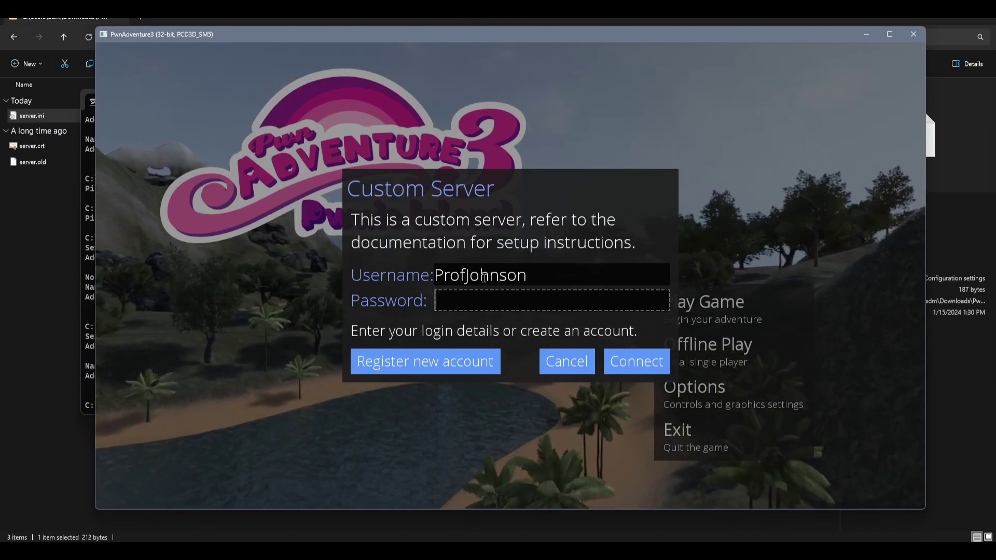
type("*********")
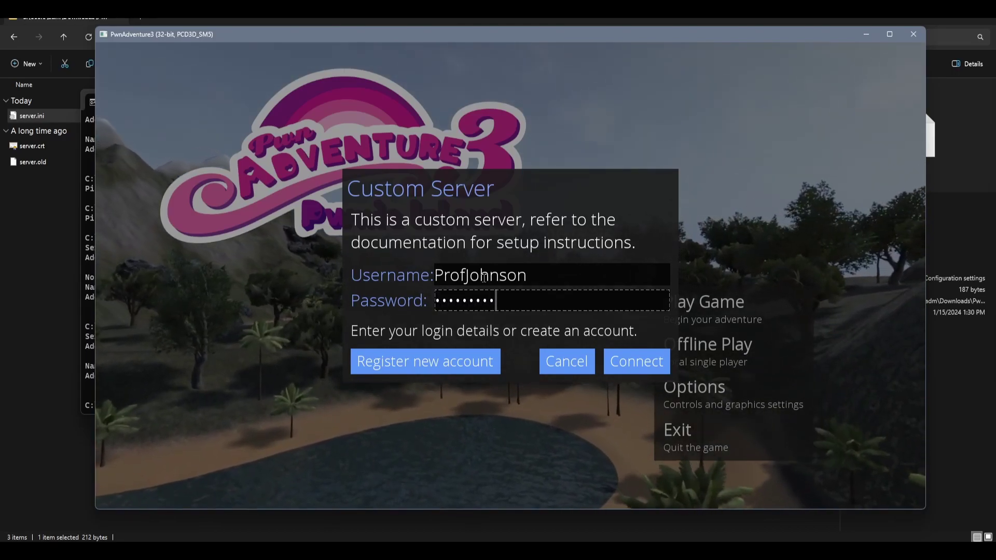
- Register a new account, filling in the username, the team name or hash, and the password fields
left_click(465, 362)
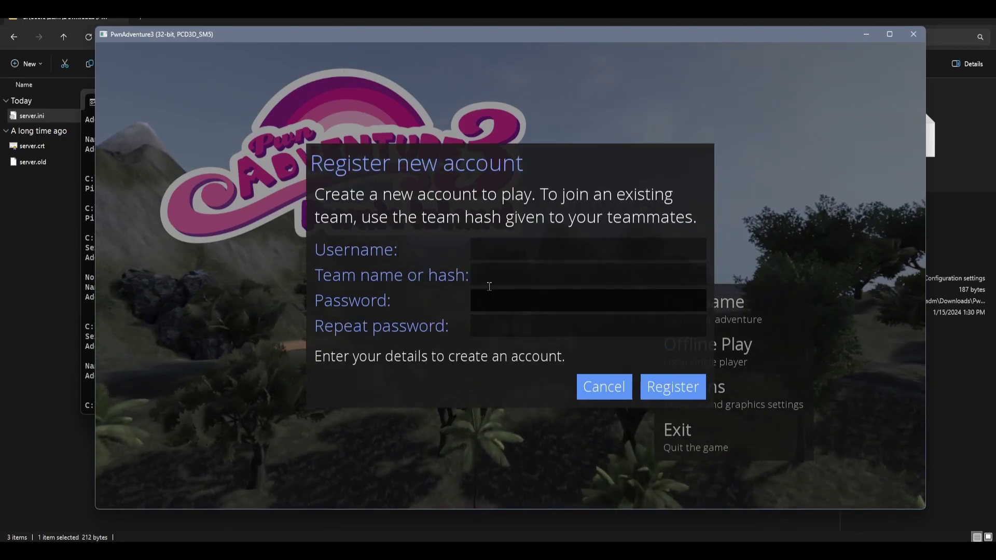
left_click(499, 253)
type("ProfJohnson")
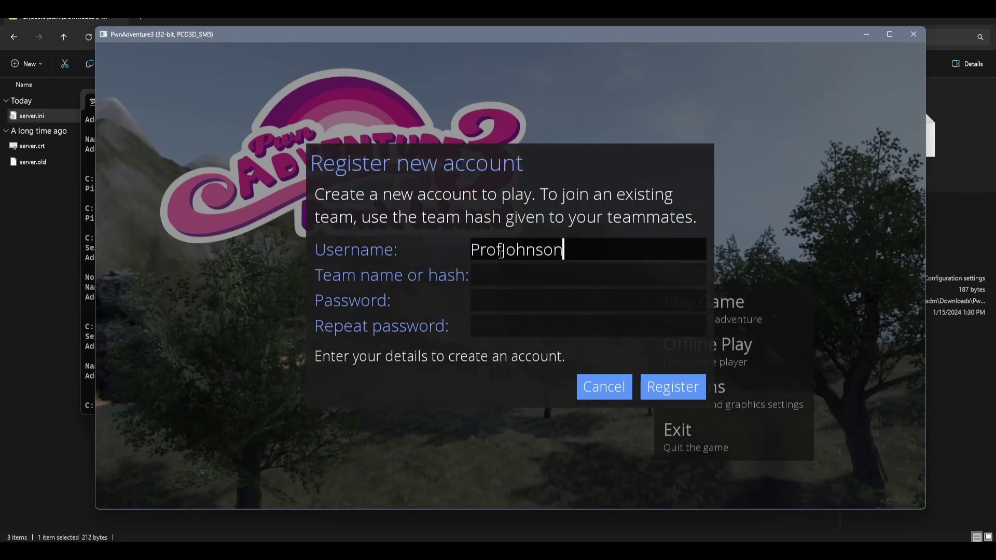
key("Tab")
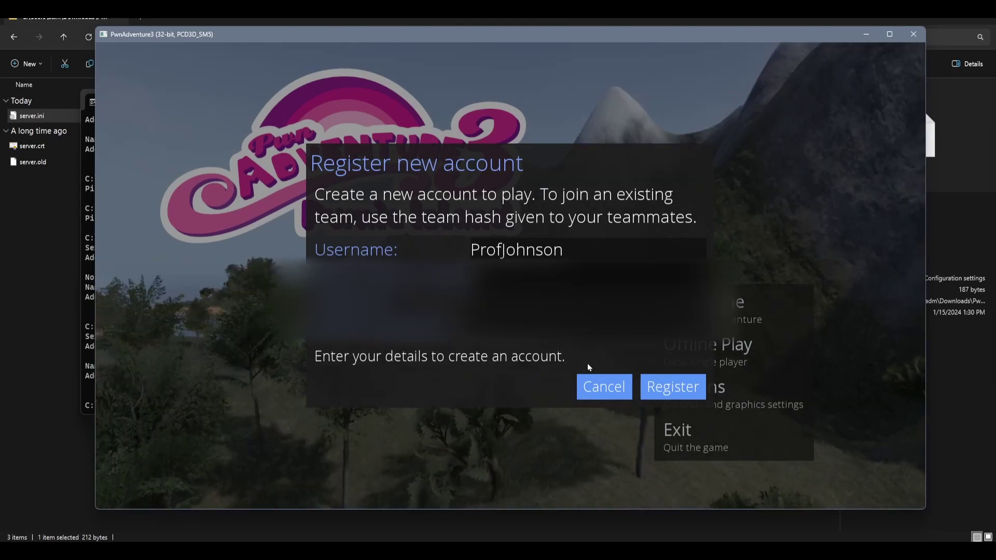
key("ctrl+v")
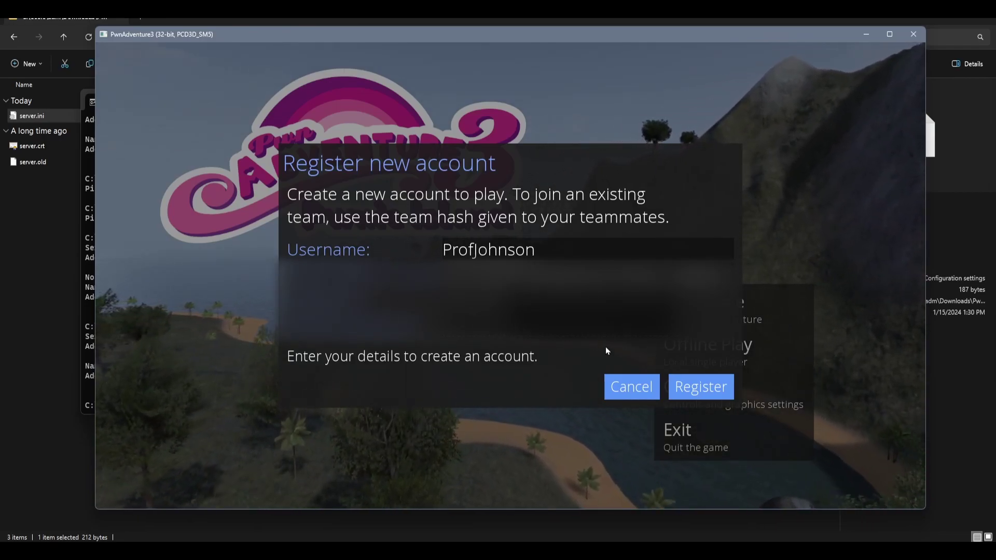
left_click(700, 388)
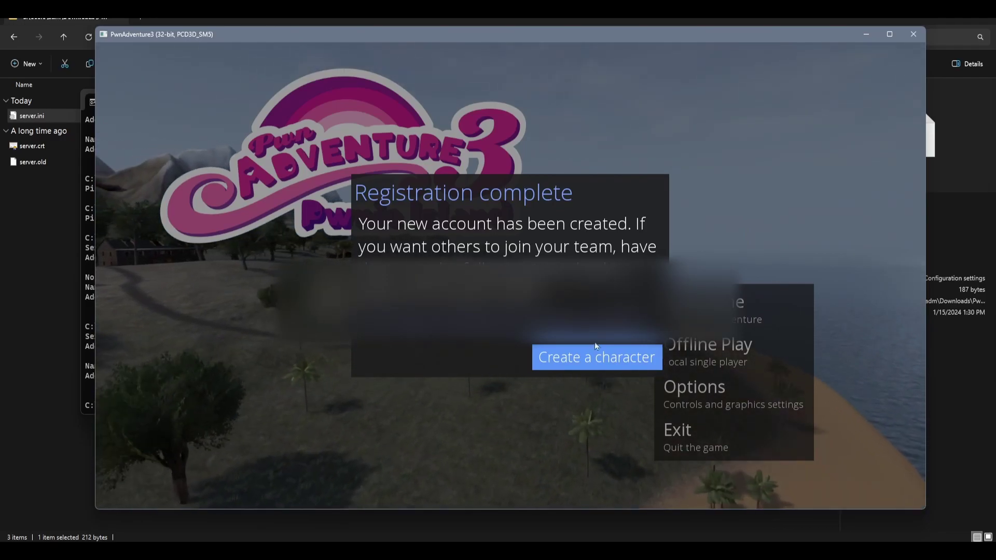
- Start creating a character and select the avatar with the top hat, sunglasses and black suit
left_click(602, 359)
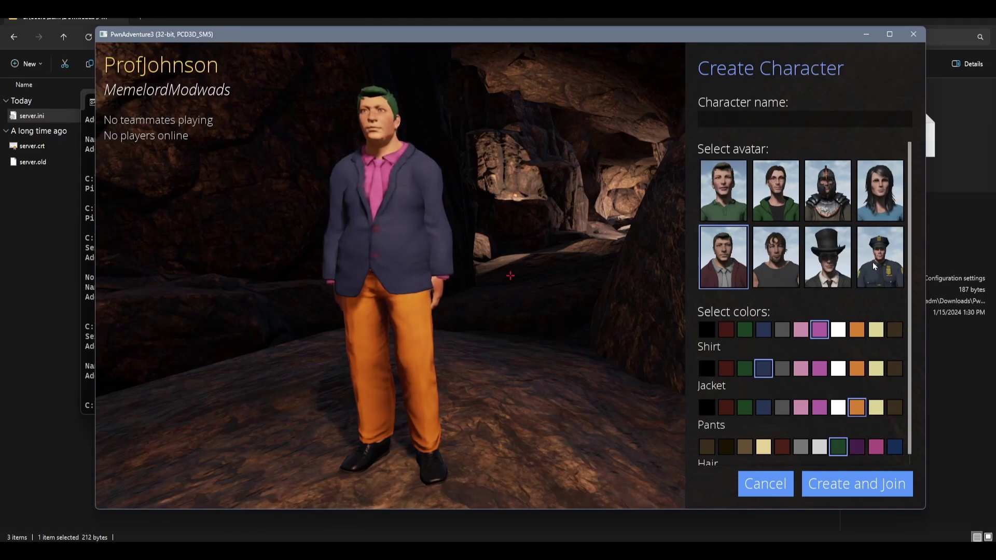
scroll(898, 339, "down", 1)
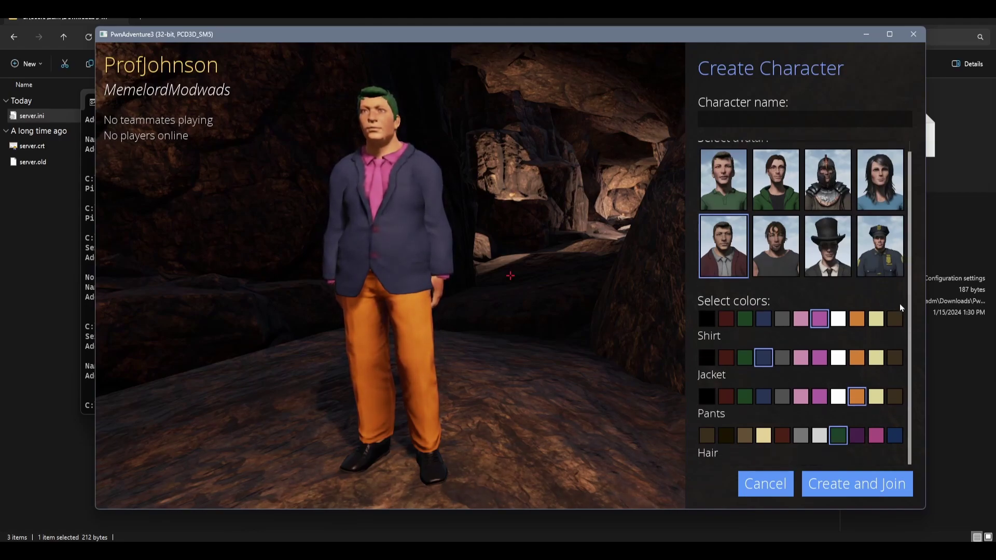
left_click(828, 265)
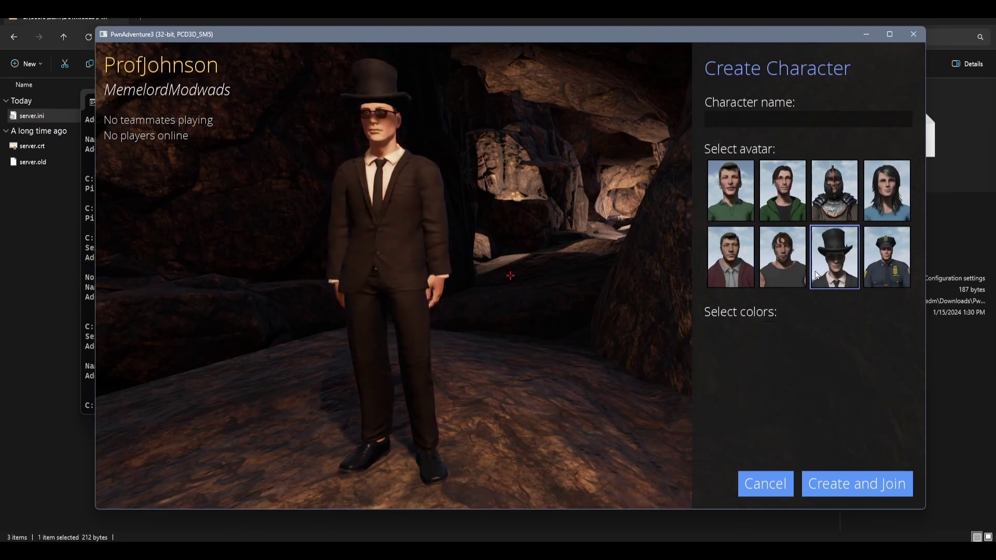
- Compare the top-hat and police officer avatars and choose the police officer for the new character
left_click(888, 263)
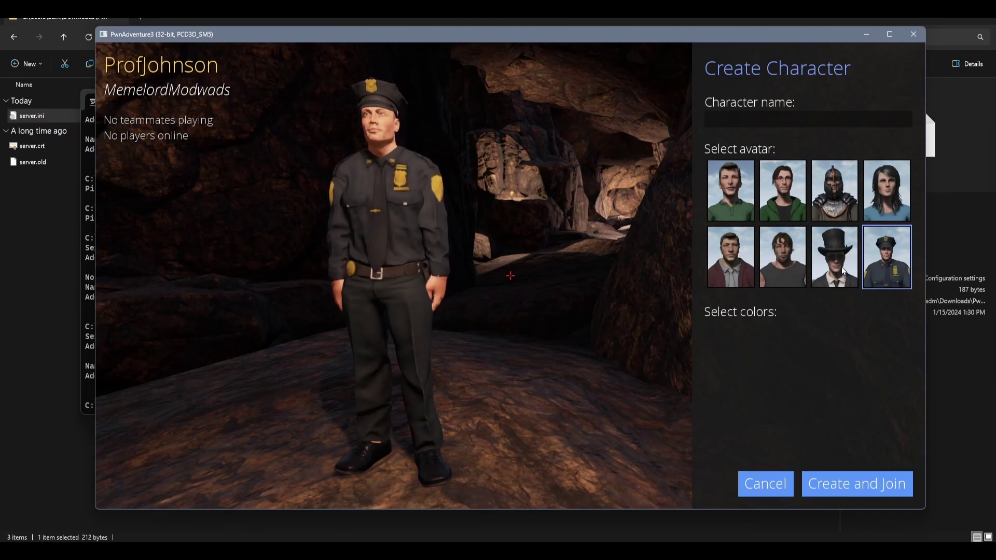
left_click(836, 256)
left_click(870, 258)
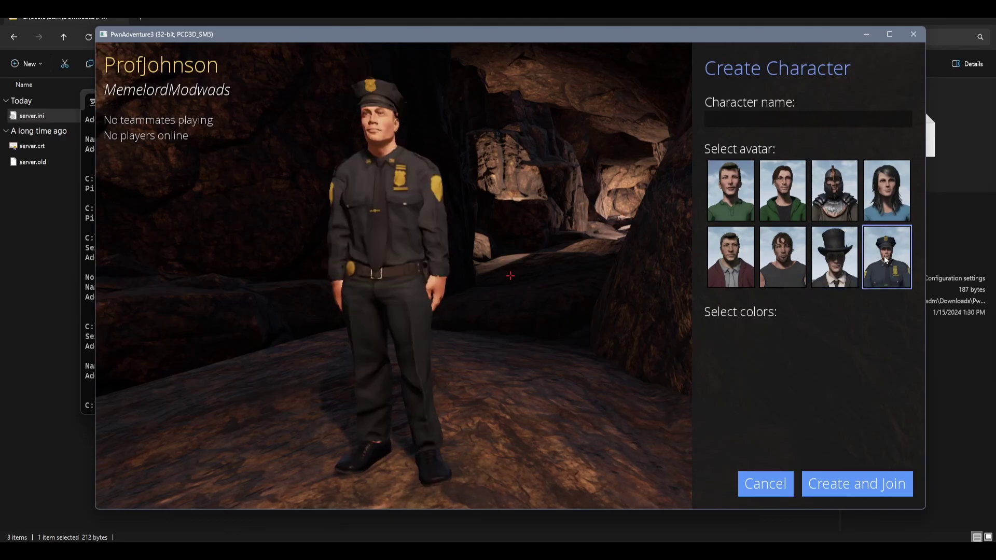
left_click(839, 262)
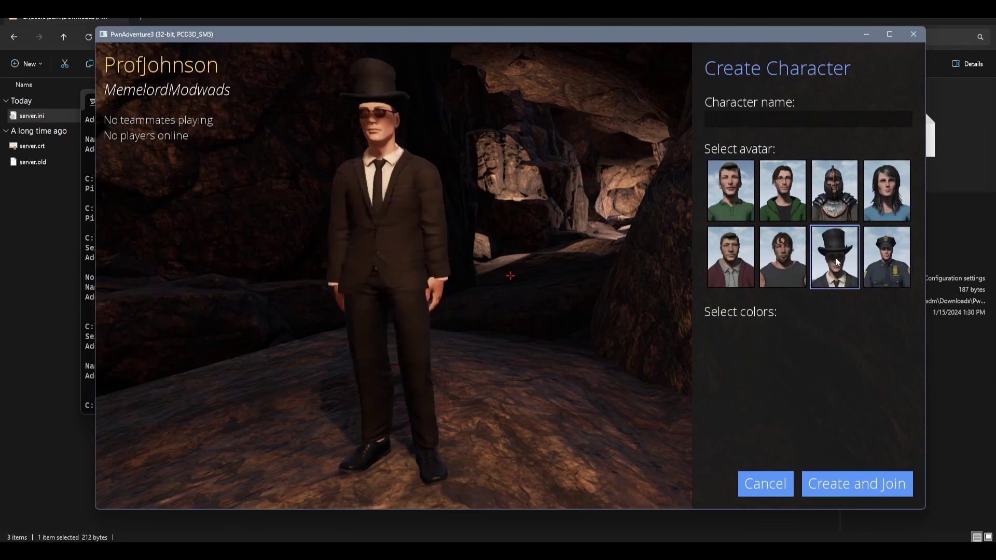
left_click(876, 262)
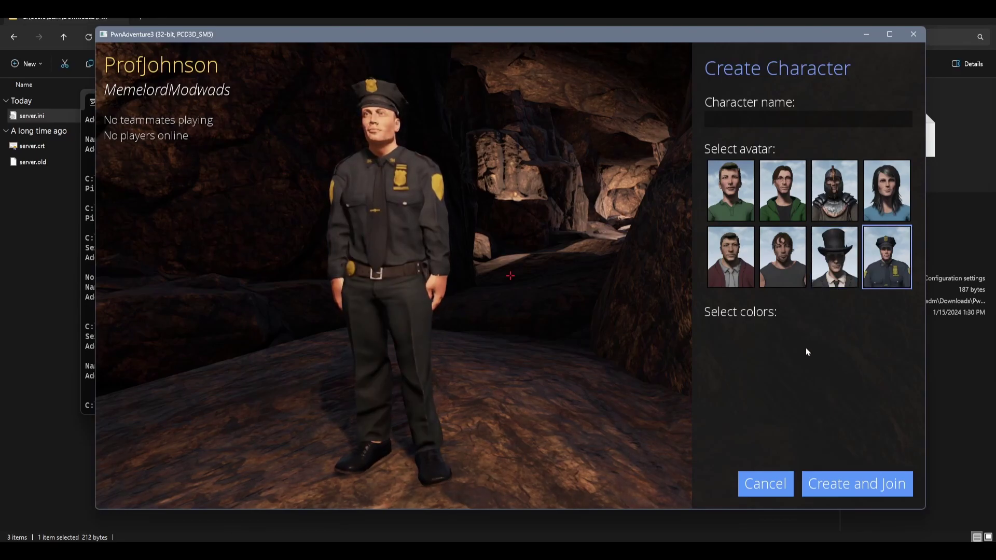
- Fill in the character name, then create the character and join the game
left_click(835, 480)
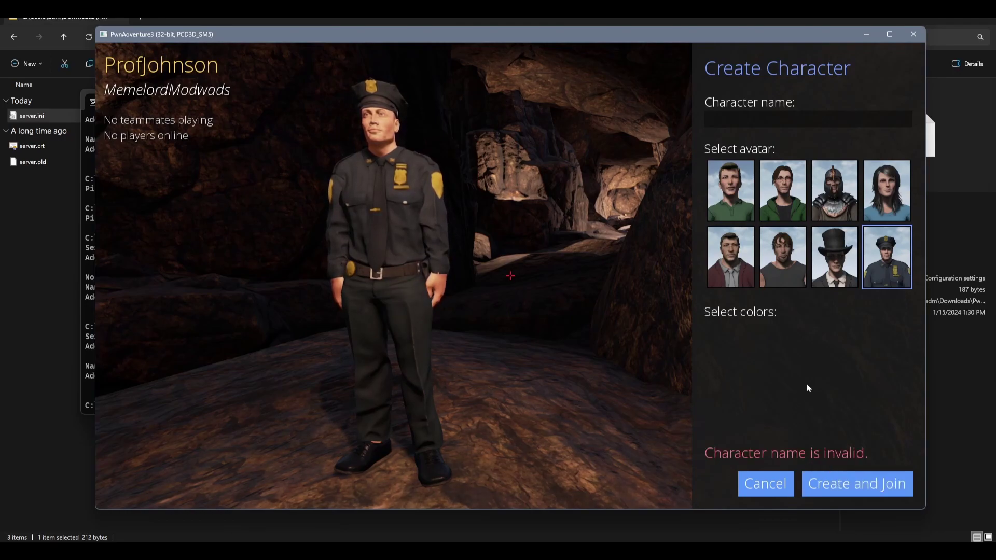
left_click(789, 119)
type("Prof")
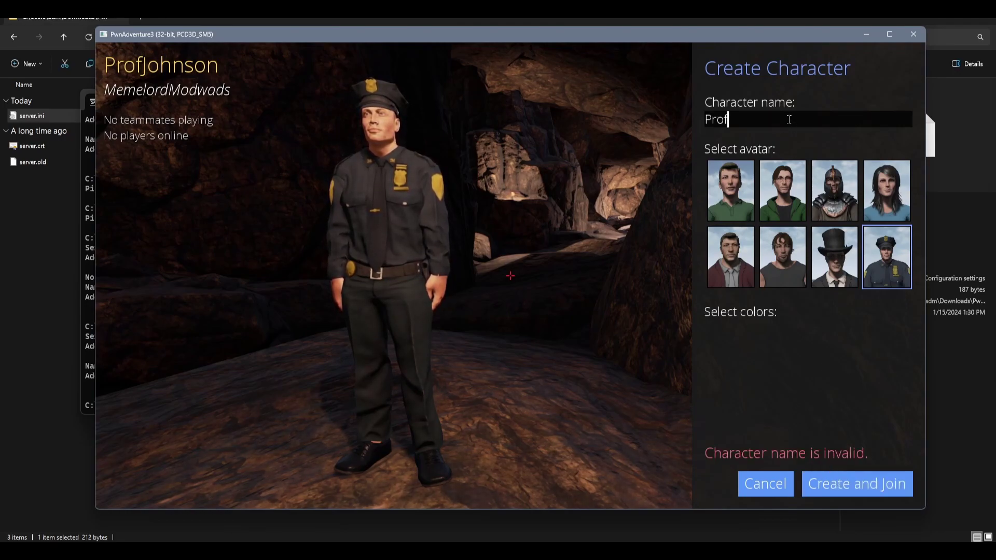
type("Johnson")
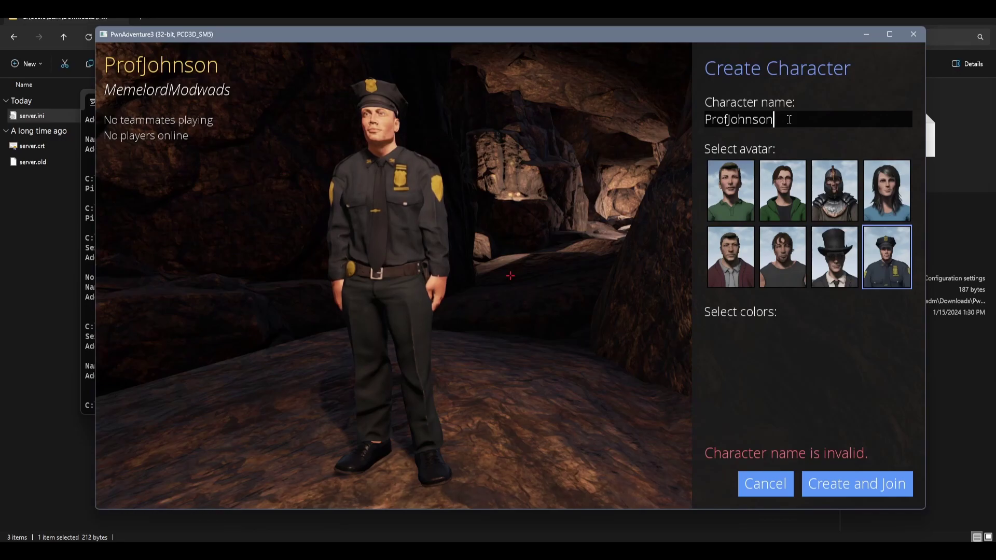
left_click(854, 484)
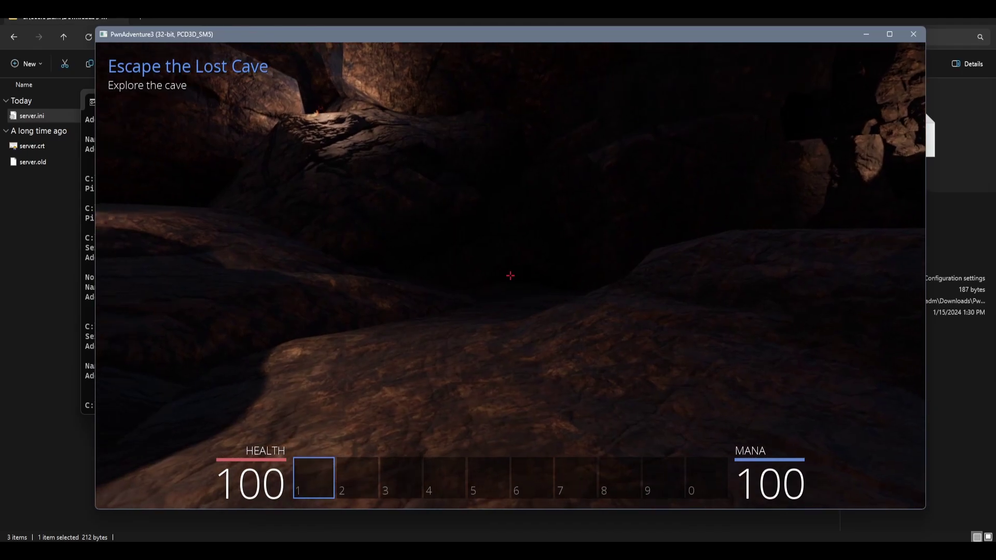
- Move forward briefly in the Lost Cave, pause the game and resume playing
key("w")
key("Escape")
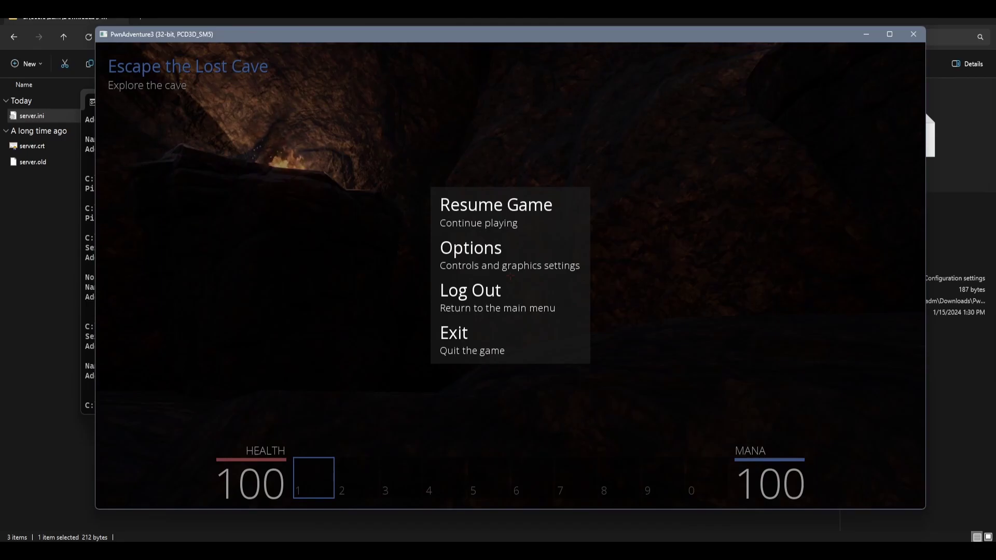
key("alt+Tab")
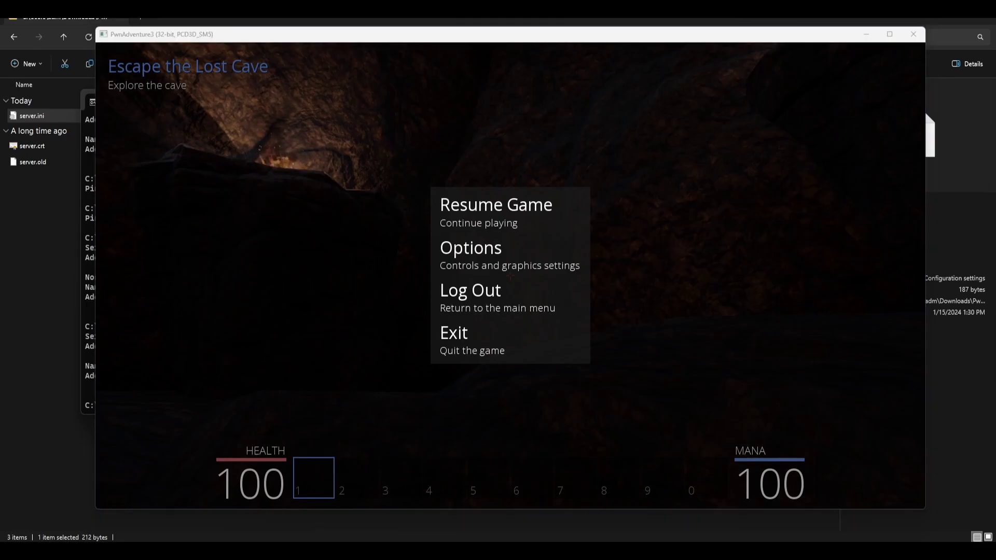
left_click(656, 129)
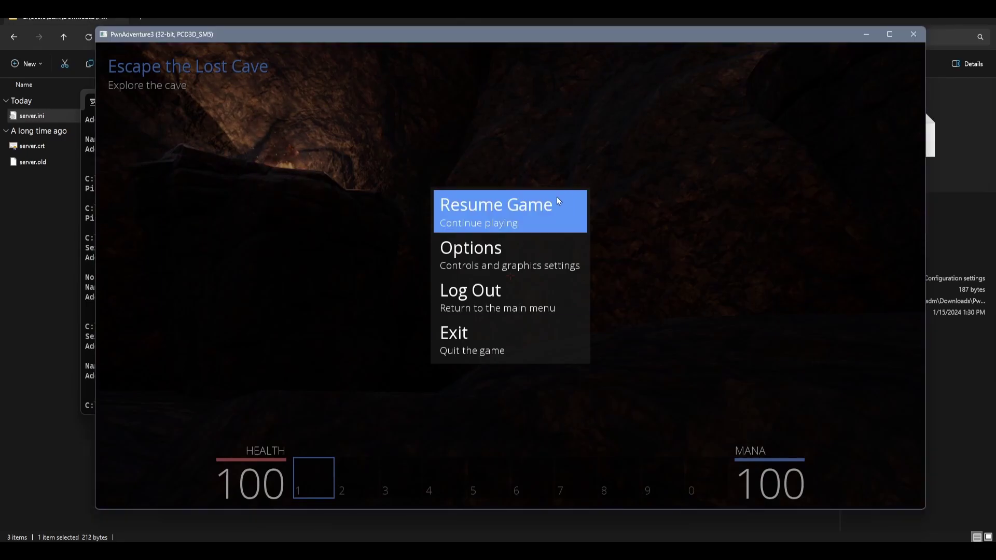
left_click(556, 200)
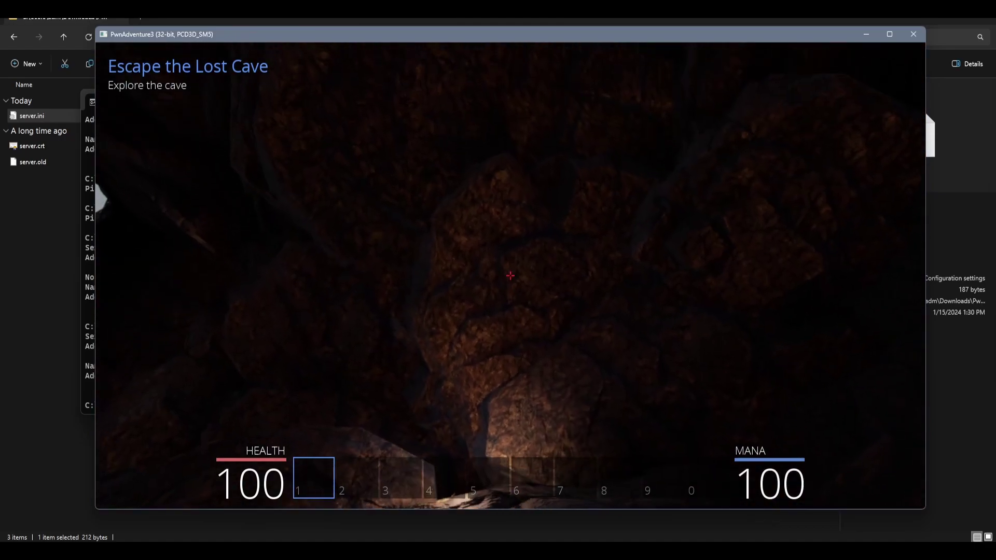
- Walk through the dark tunnel toward the opening where the sky shows
key("d")
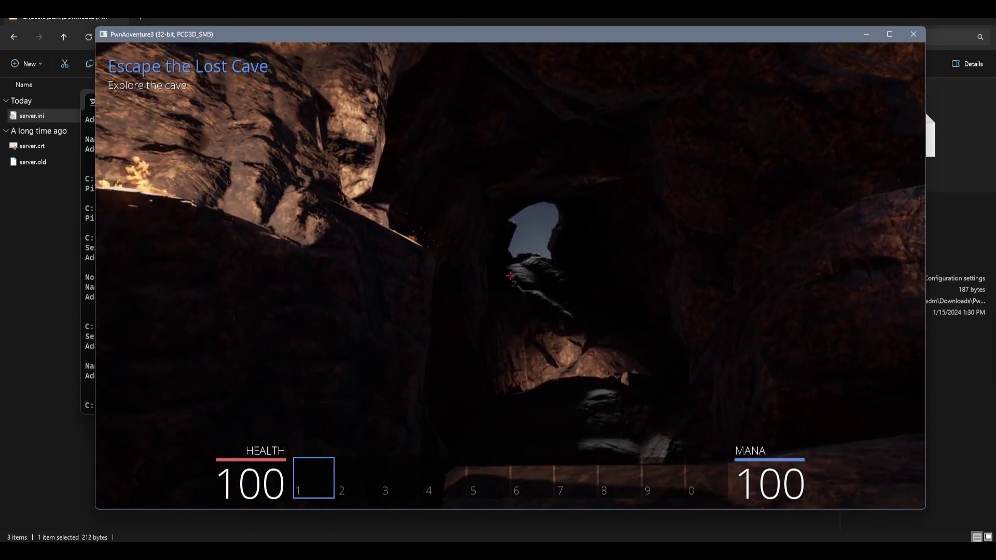
key("w")
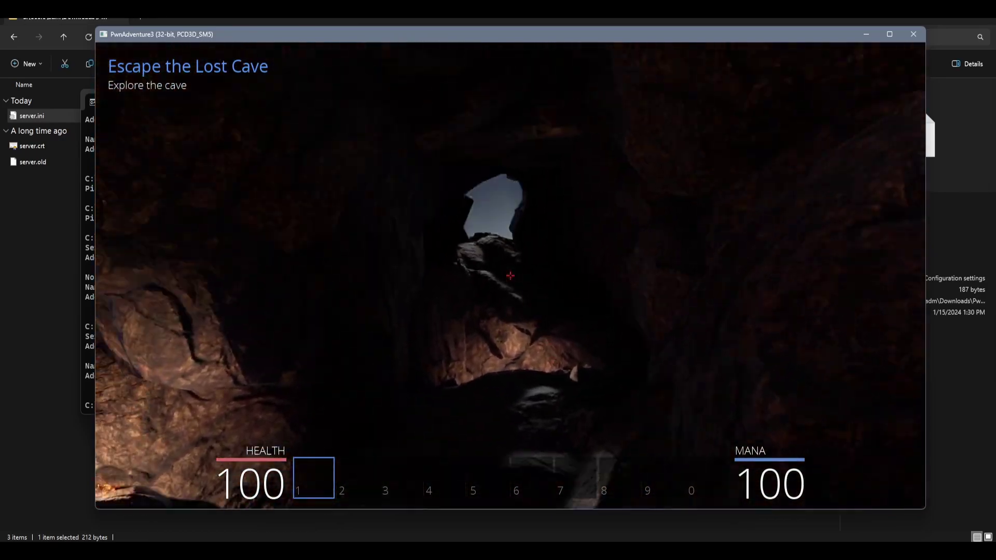
key("w")
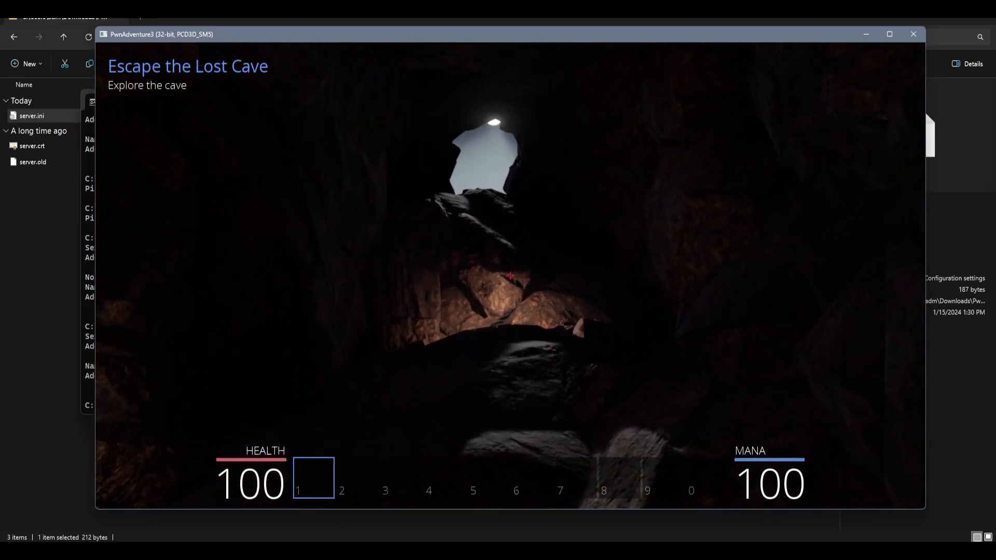
key("w")
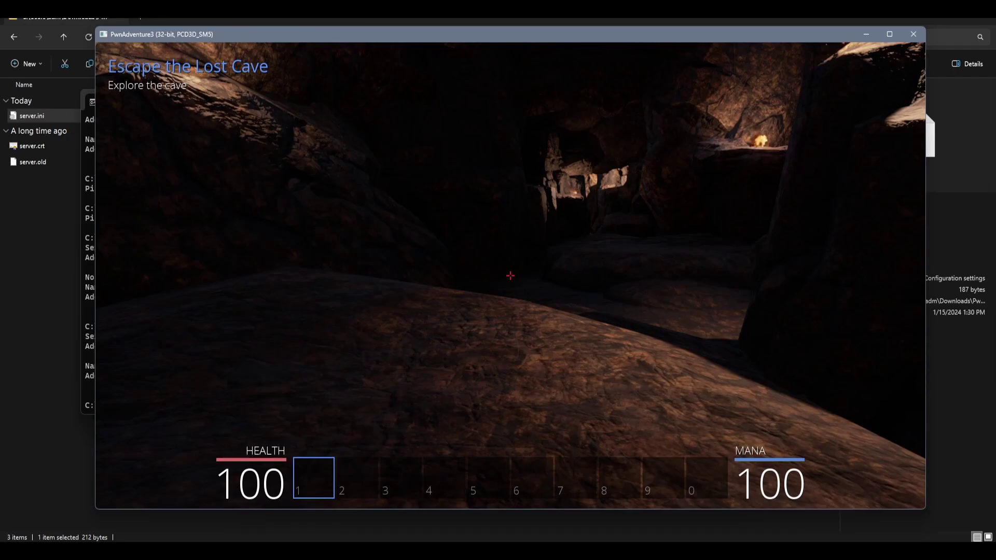
- Walk down from the rocky slope and past the ledge fire into the narrow cave passage
key("w")
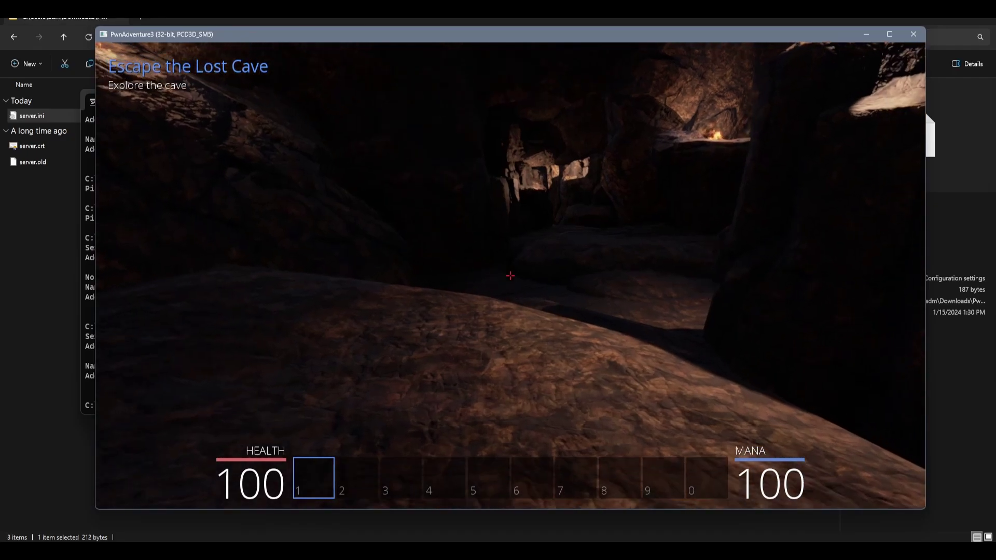
key("w")
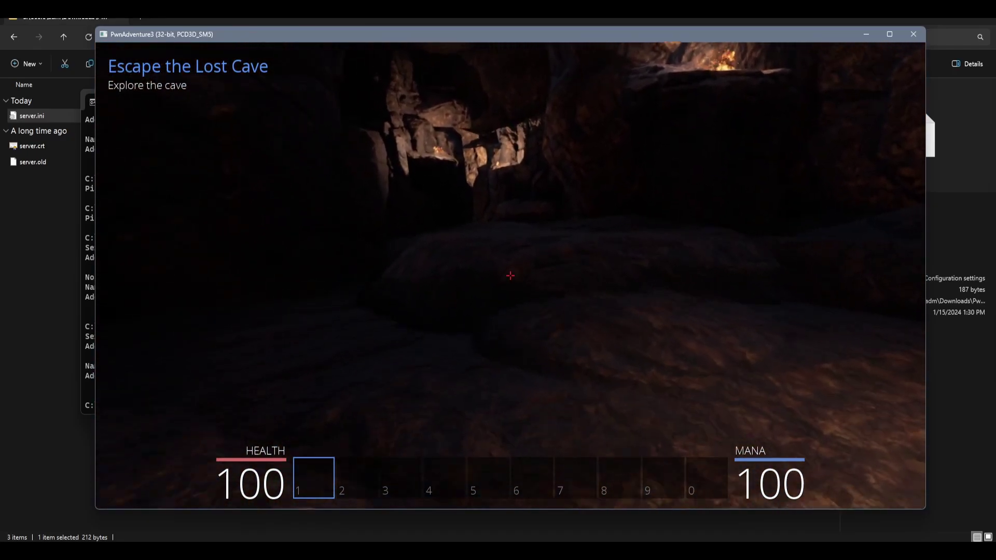
key("w")
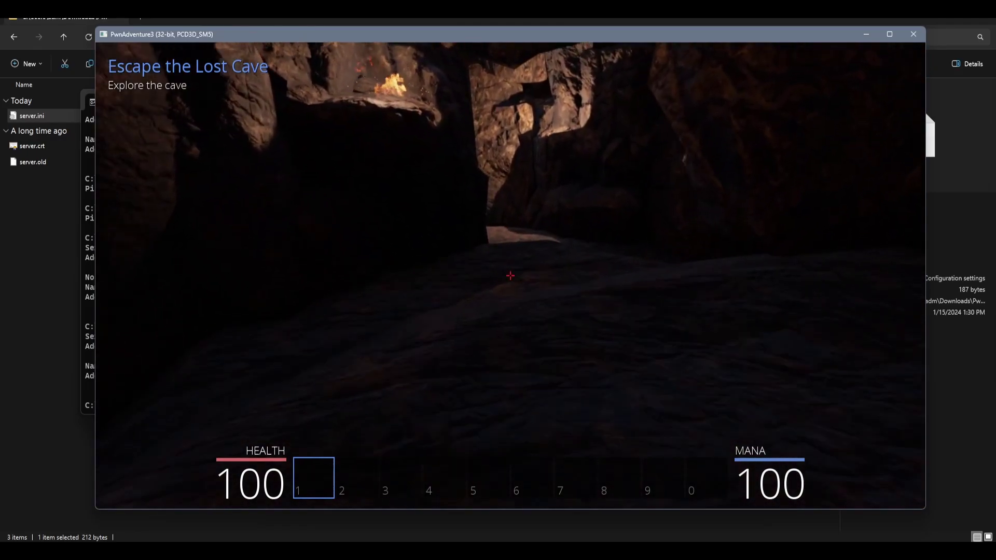
key("w")
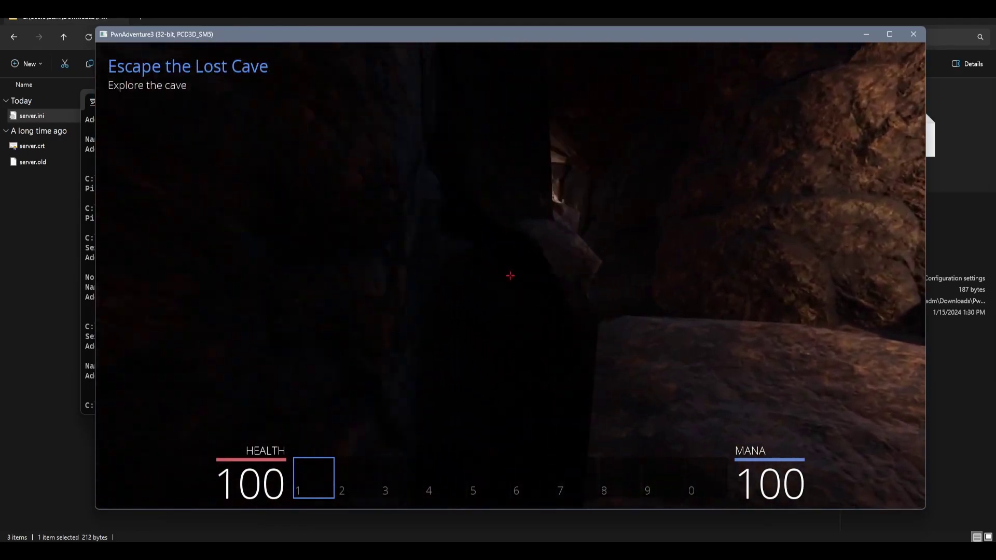
key("w")
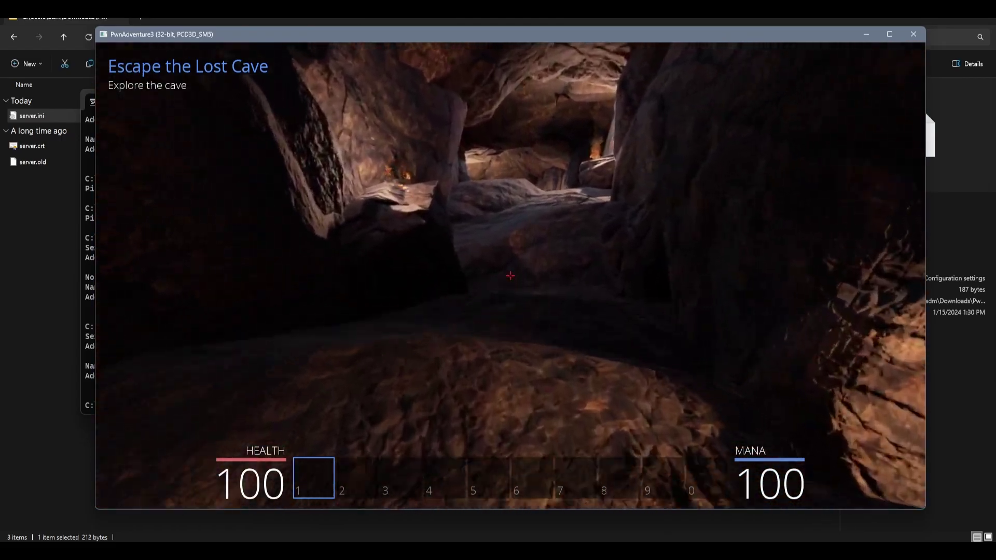
- Follow the torch-lit rock passage to the cavern with the statue surrounded by burning torches
key("w")
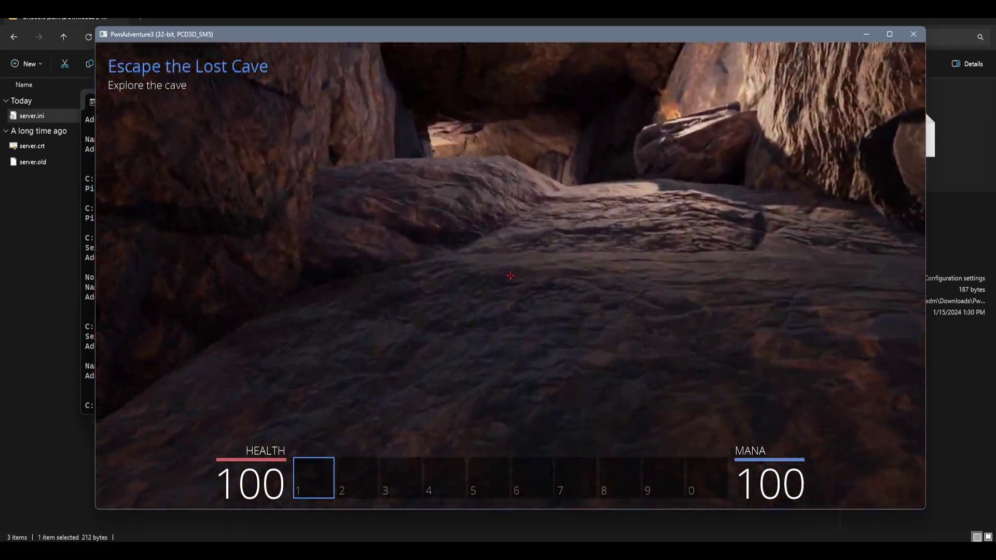
key("w")
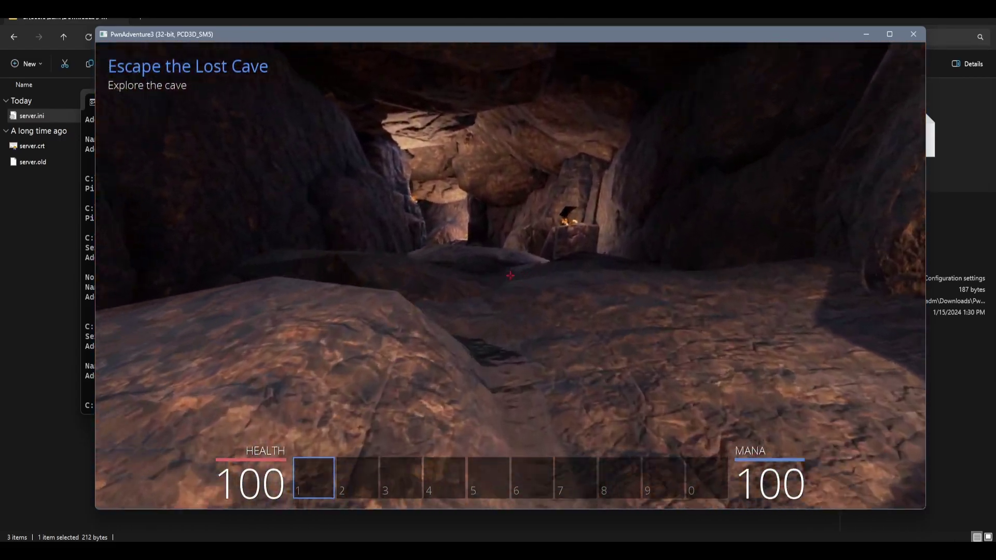
key("w")
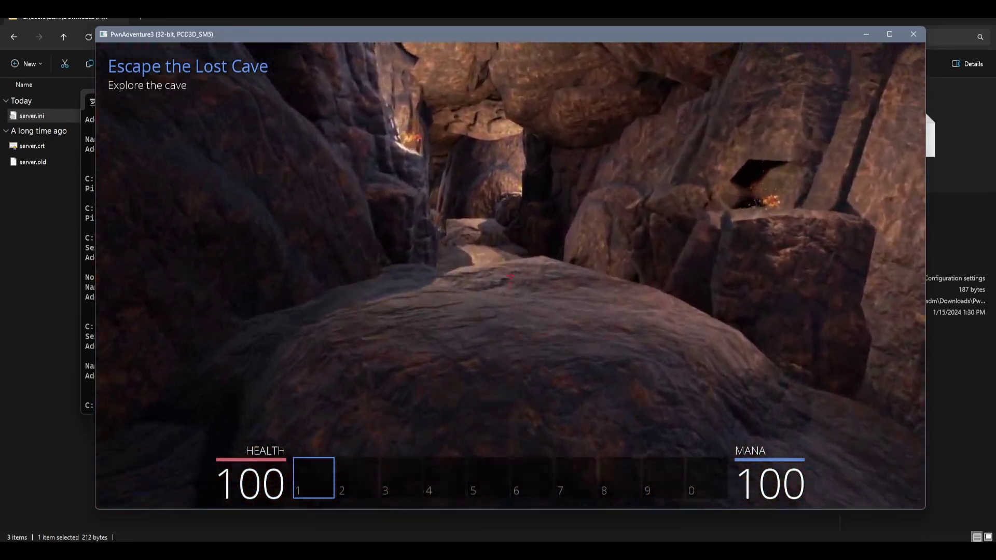
key("w")
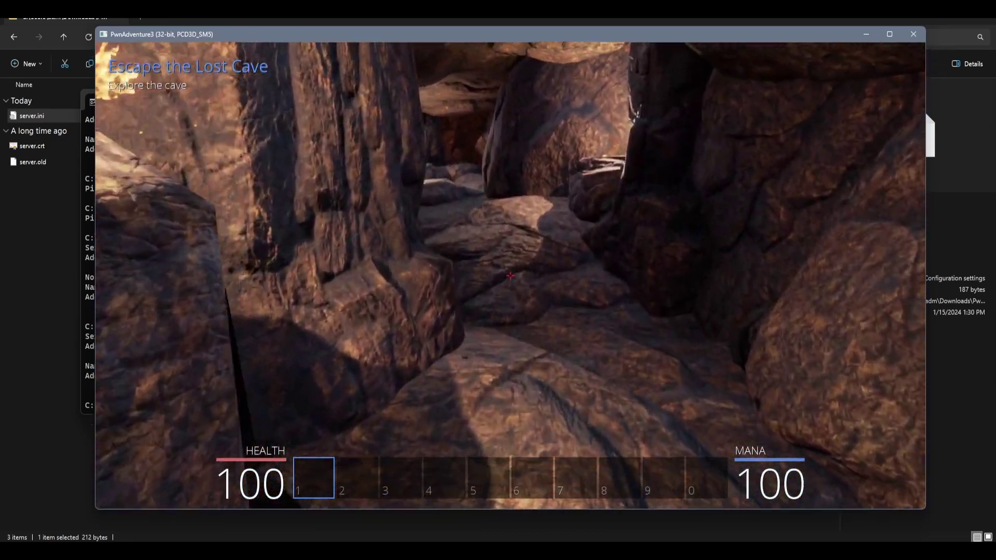
key("w")
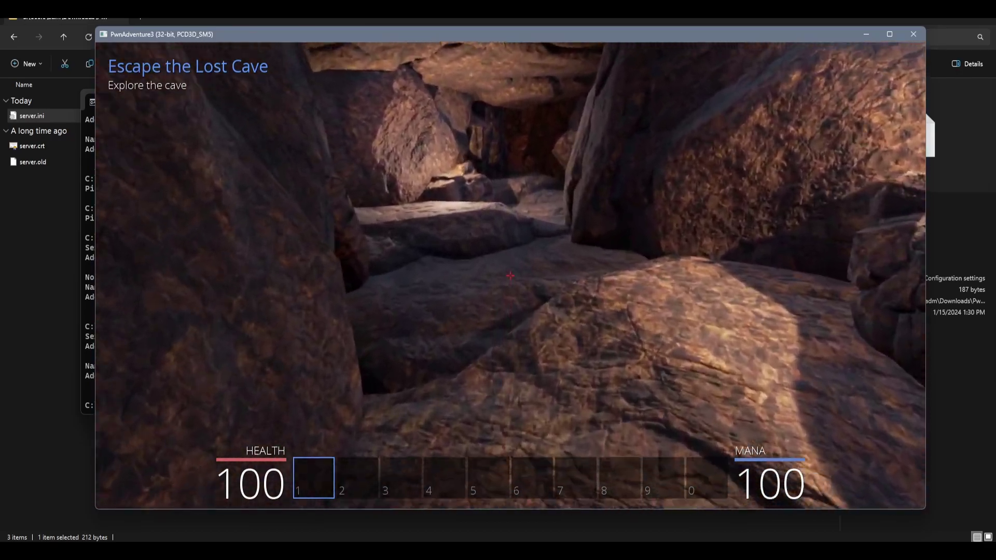
key("w")
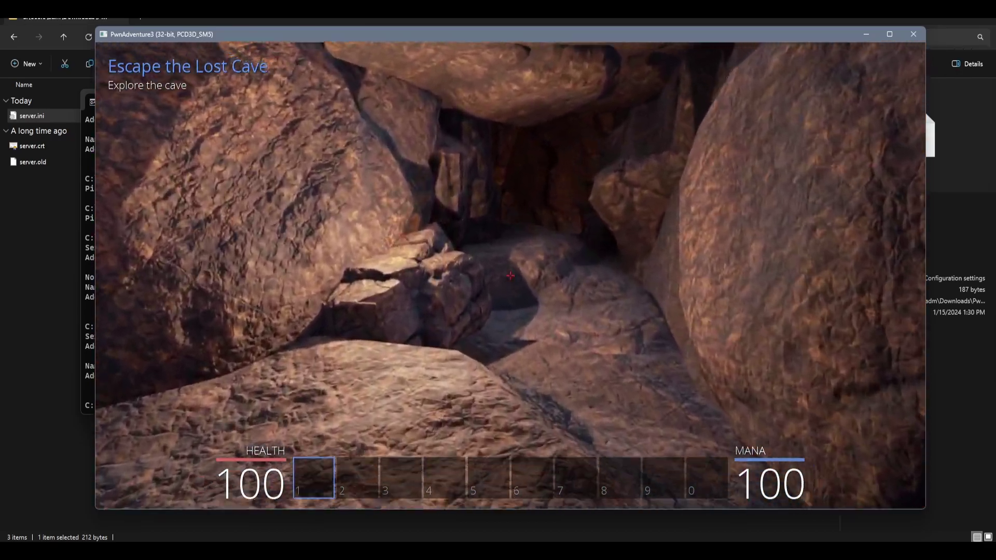
key("w")
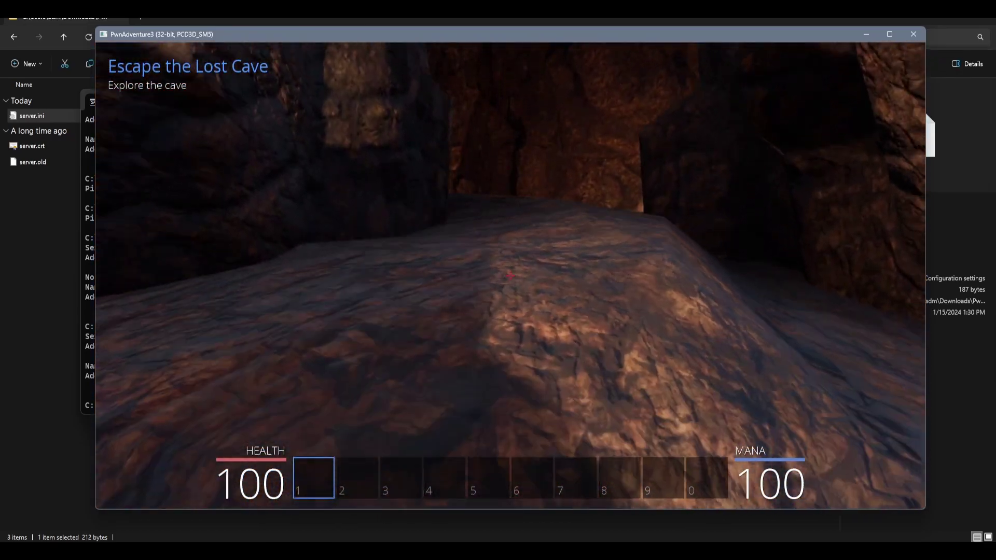
key("w")
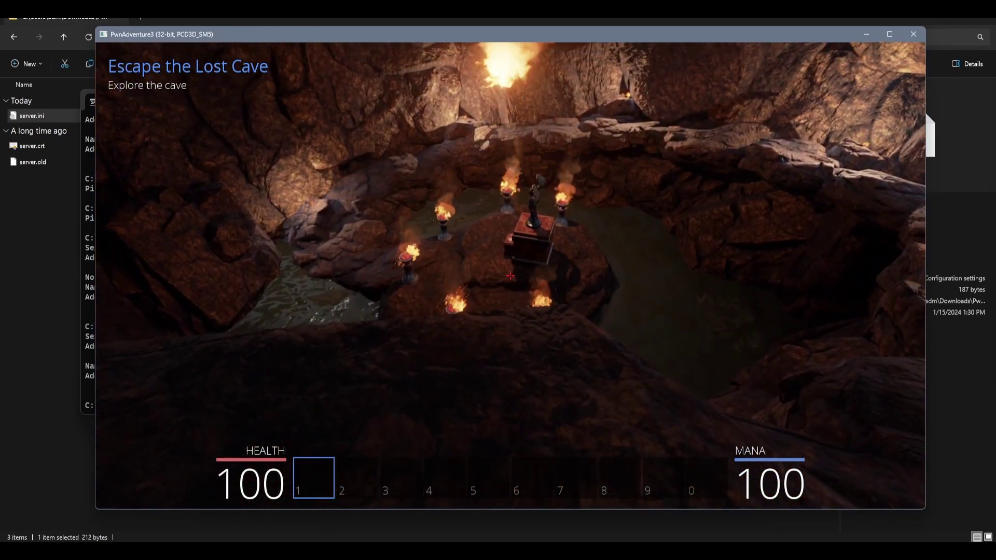
- Examine the torch-ringed statue island, the surrounding water and the floating fire from the ledge above
key("w")
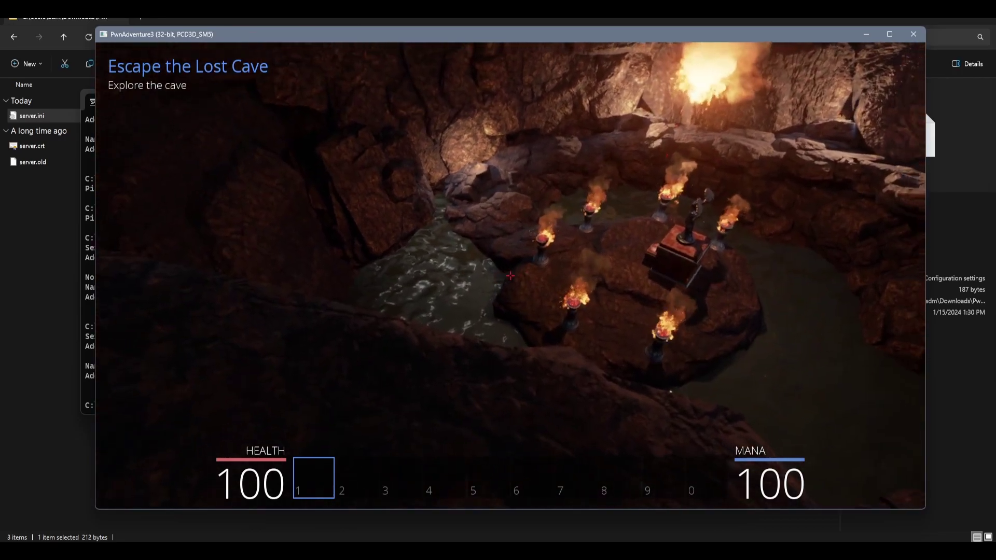
key("w")
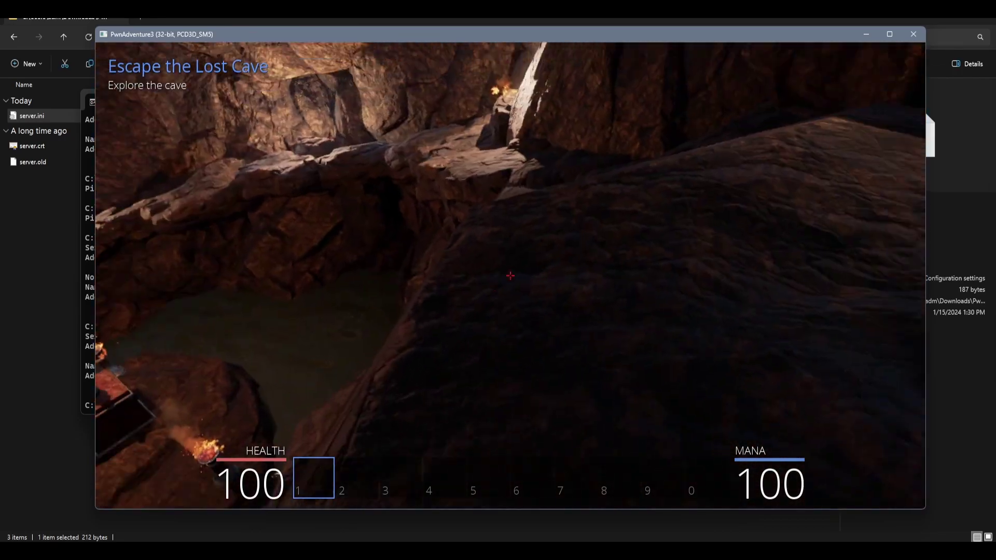
key("d")
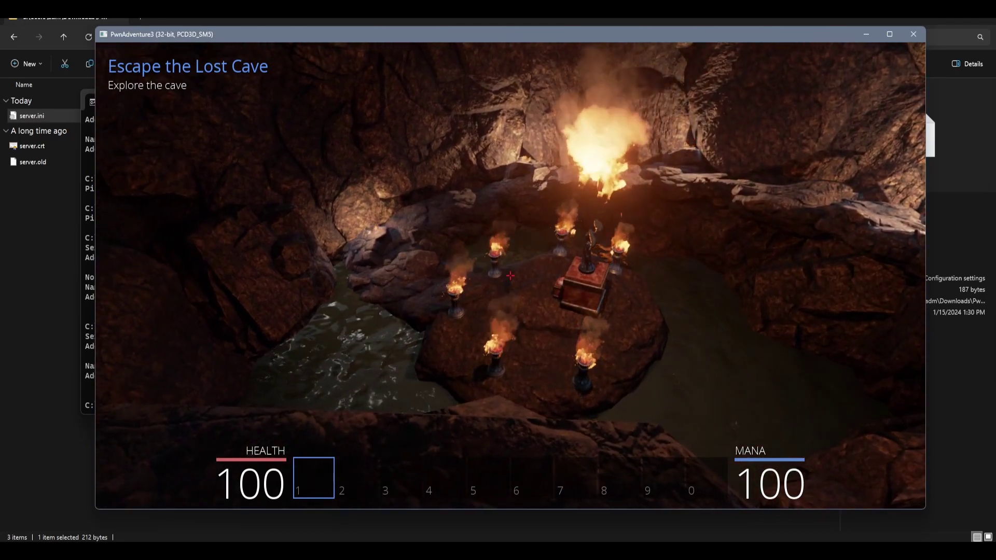
key("w")
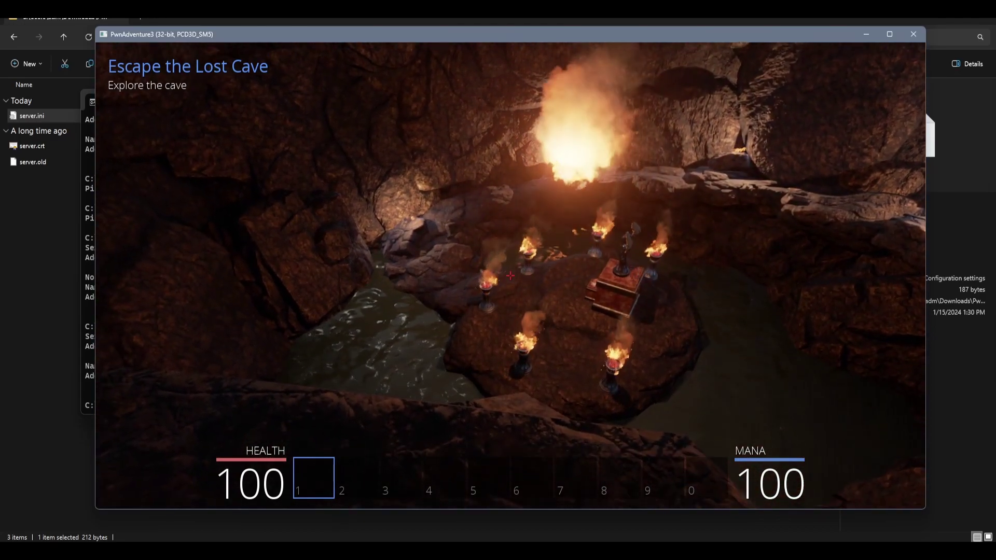
key("w")
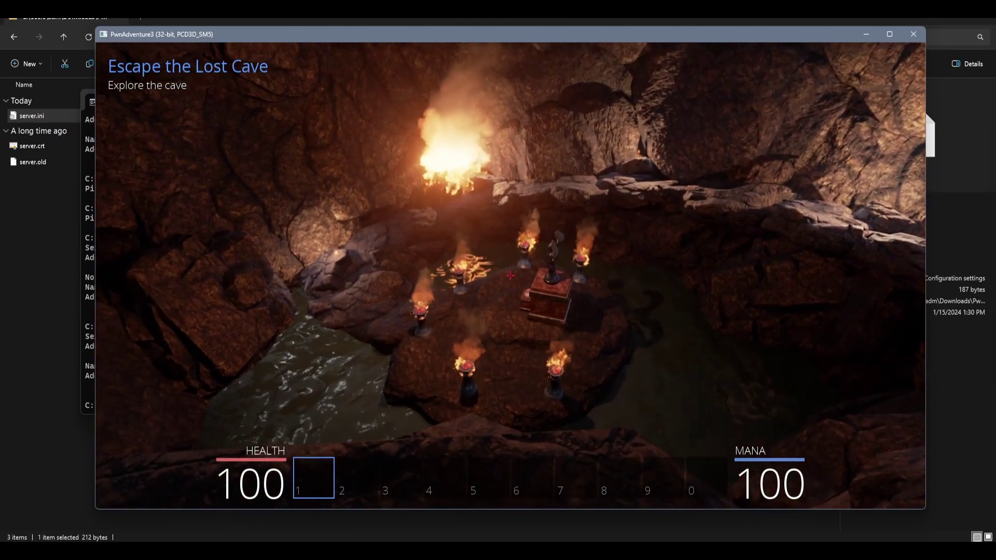
key("a")
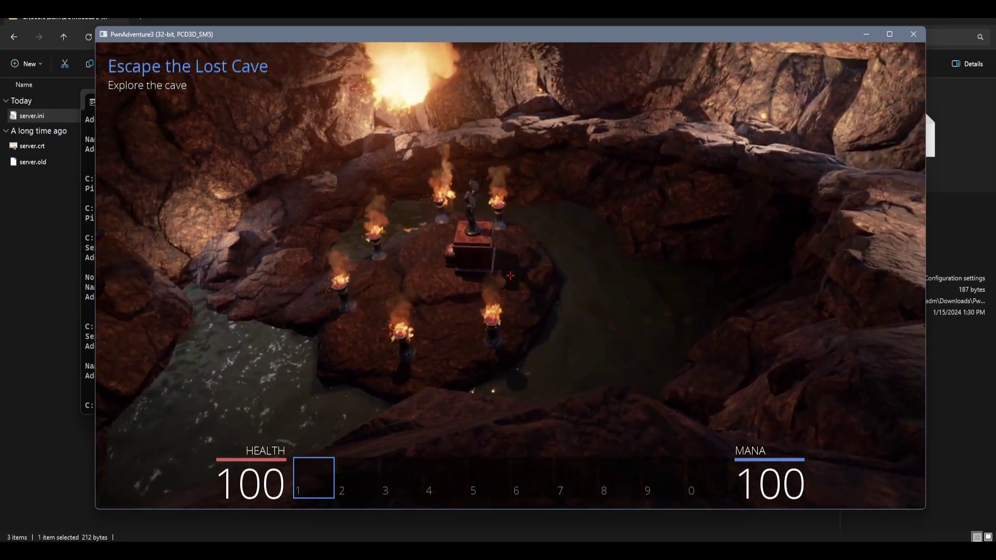
- Drop from the ledge into the water, cross to the torch-ringed statue island and collect the fireball spell
key("w")
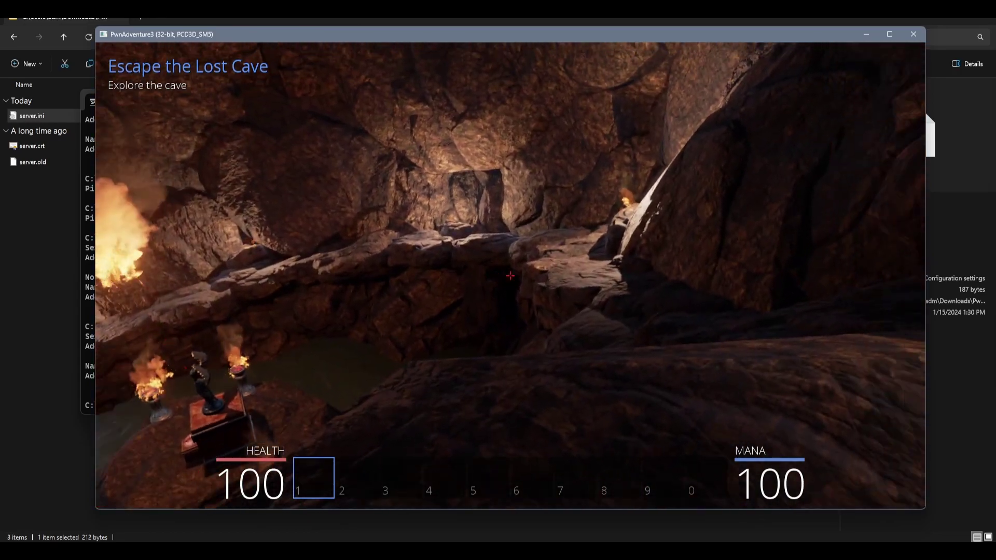
key("w")
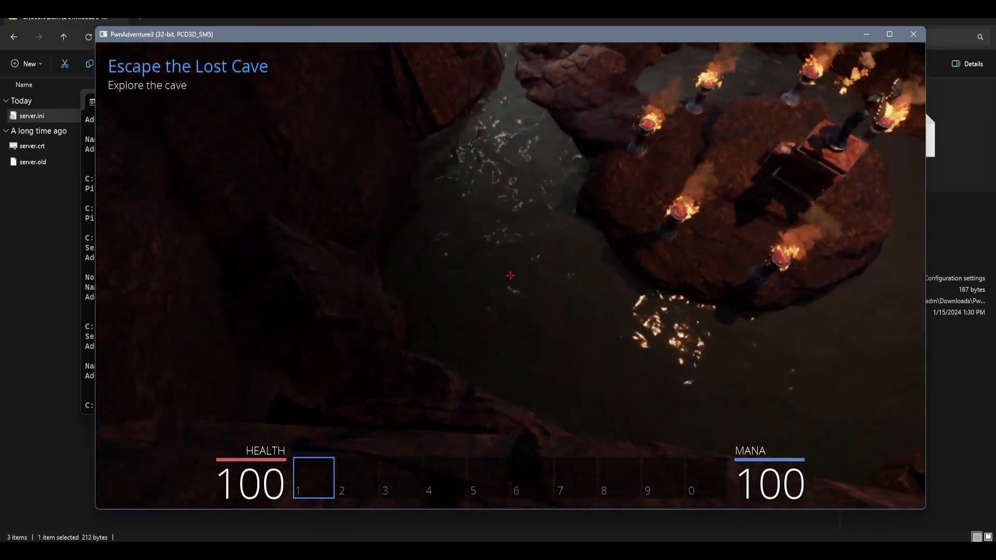
key("w")
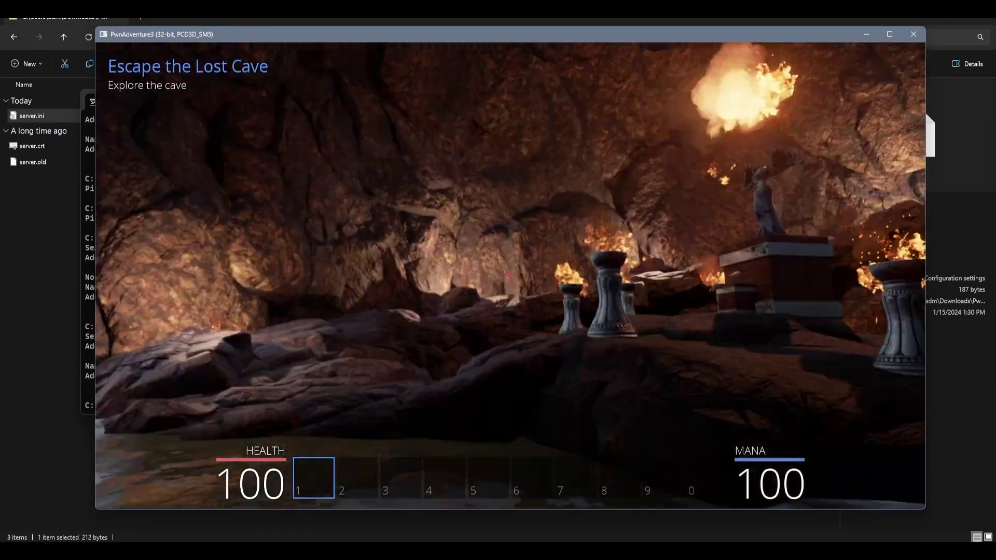
key("w")
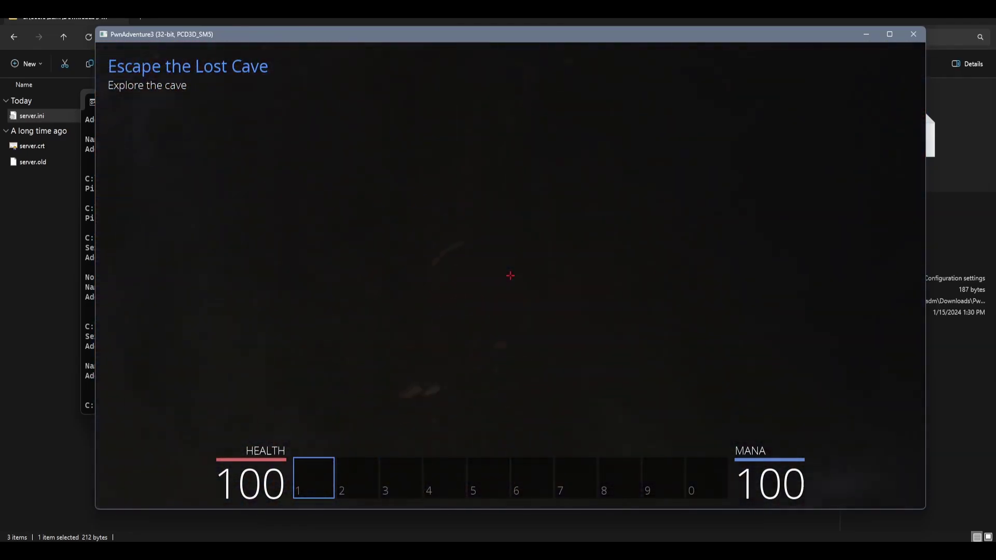
key("w")
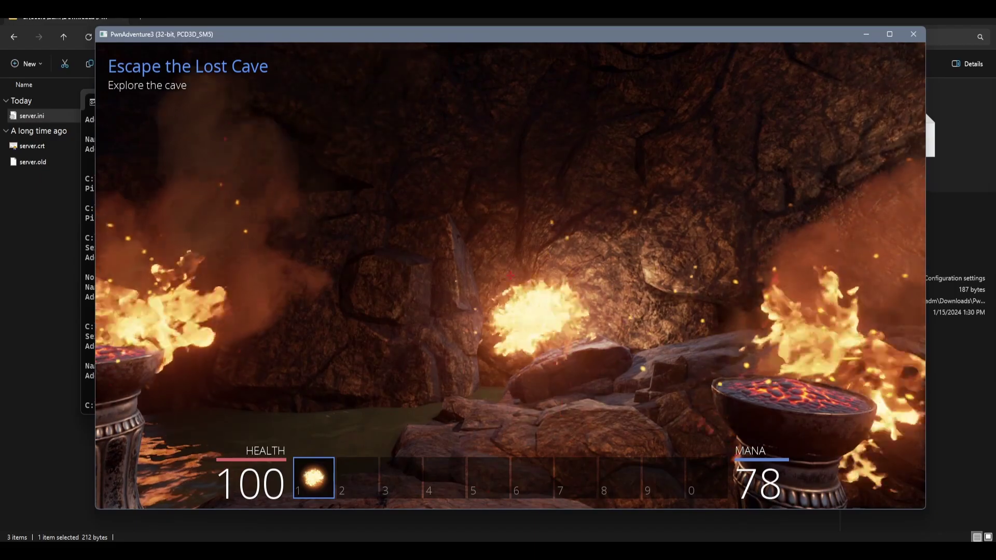
- Leave the statue island and follow the rocky ledge above the water along the cavern wall toward the dark passage
key("w")
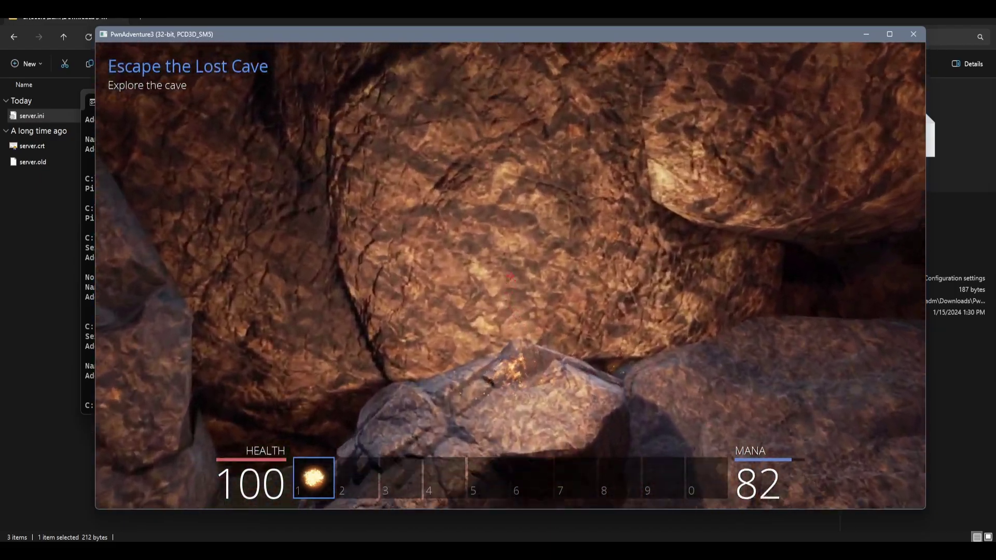
key("w")
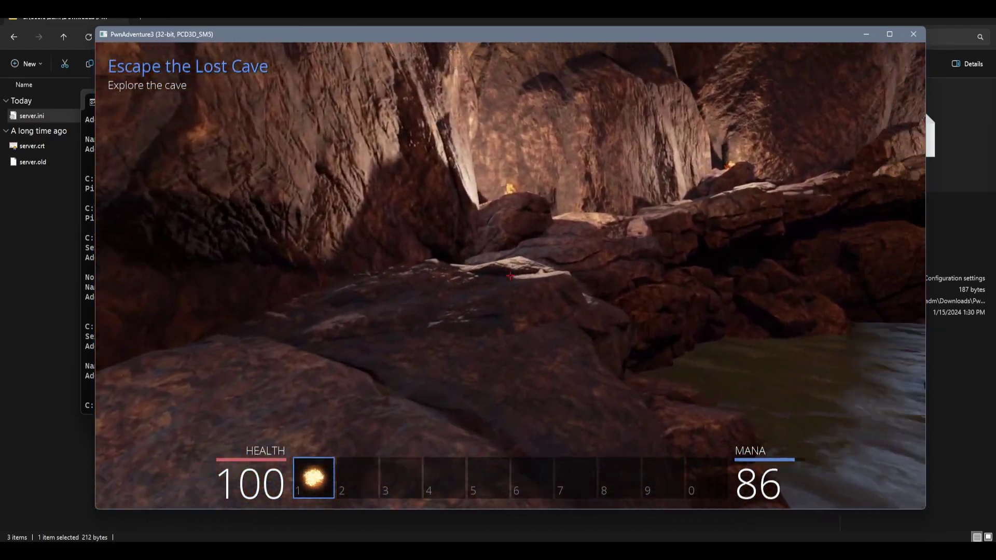
key("w")
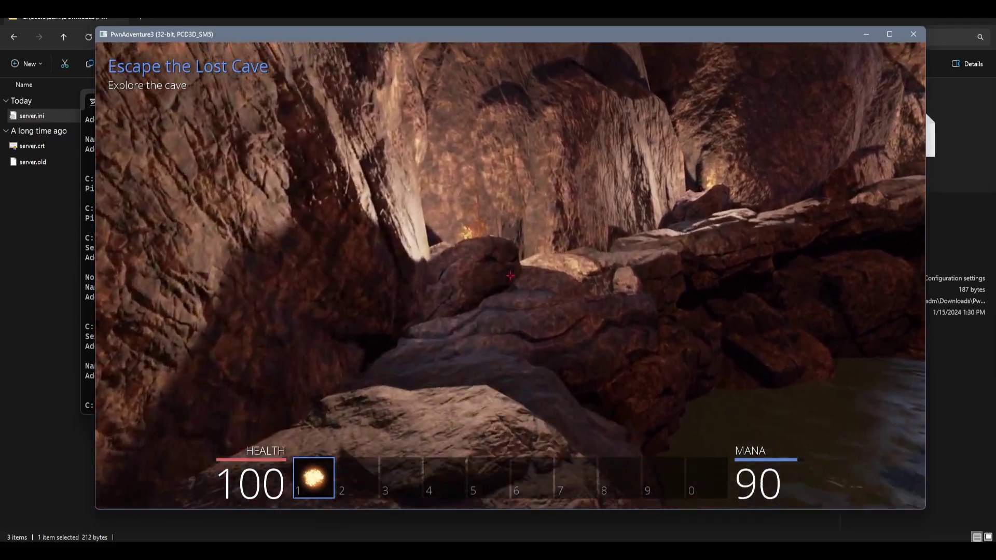
key("w")
key("space")
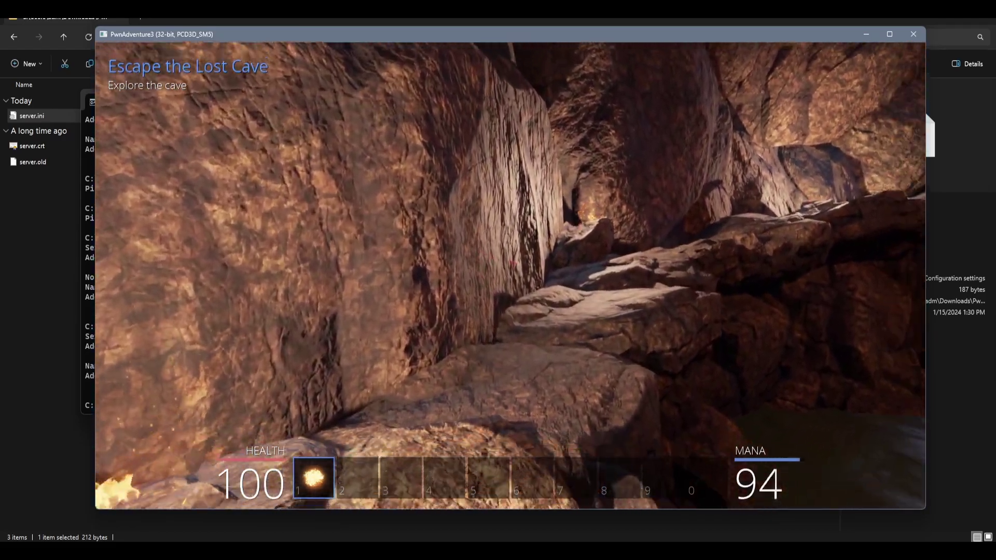
key("w")
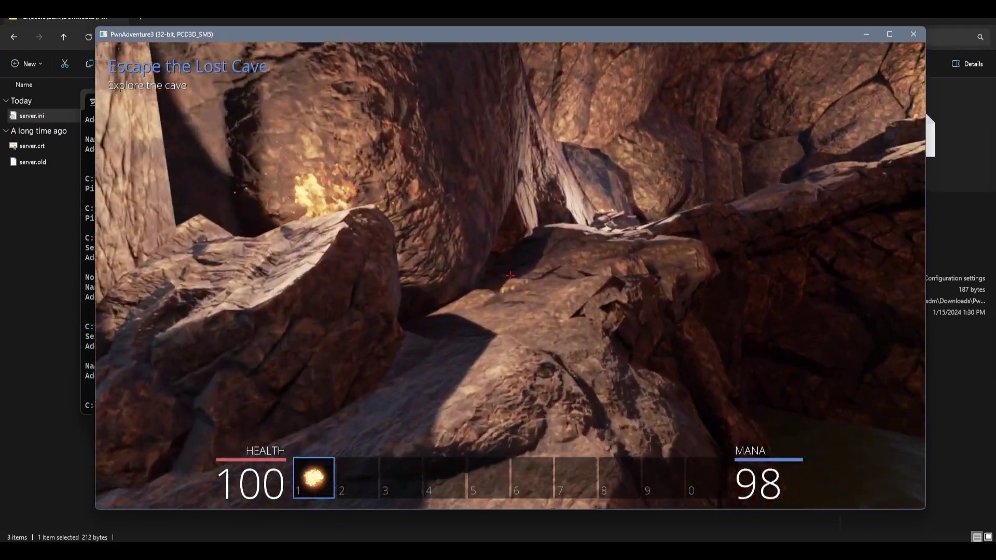
key("w")
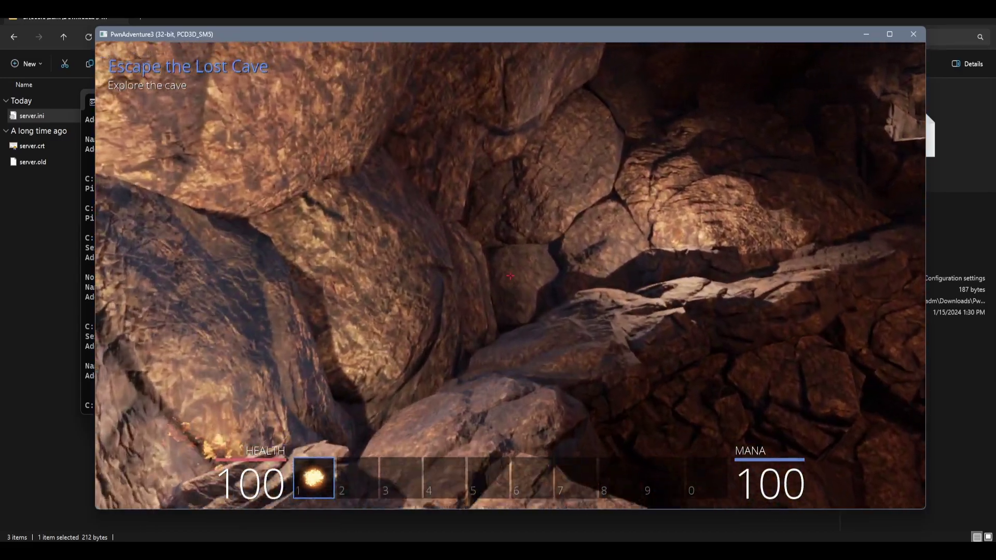
key("w")
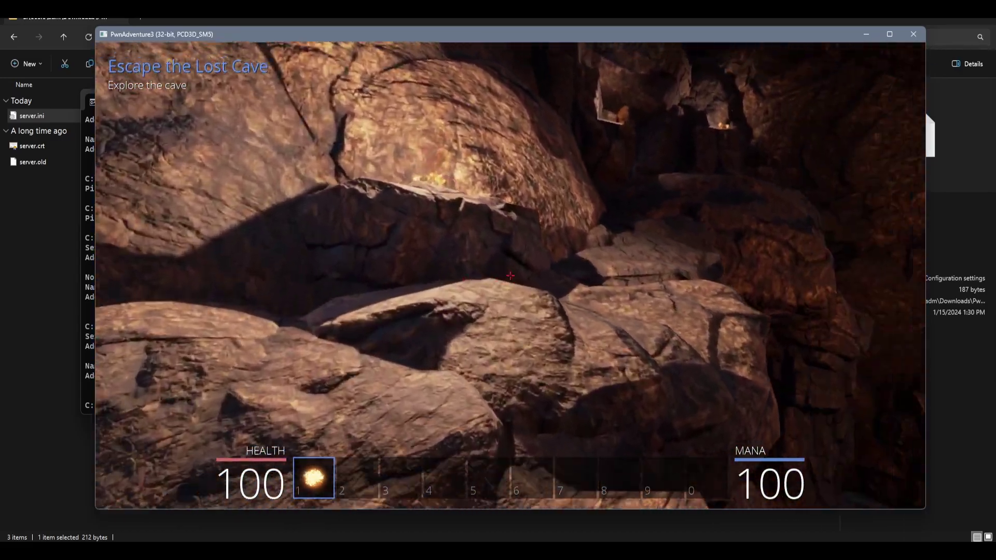
- Enter the dark passage beyond the ledge and follow the winding rock tunnel toward the lit area ahead
key("w")
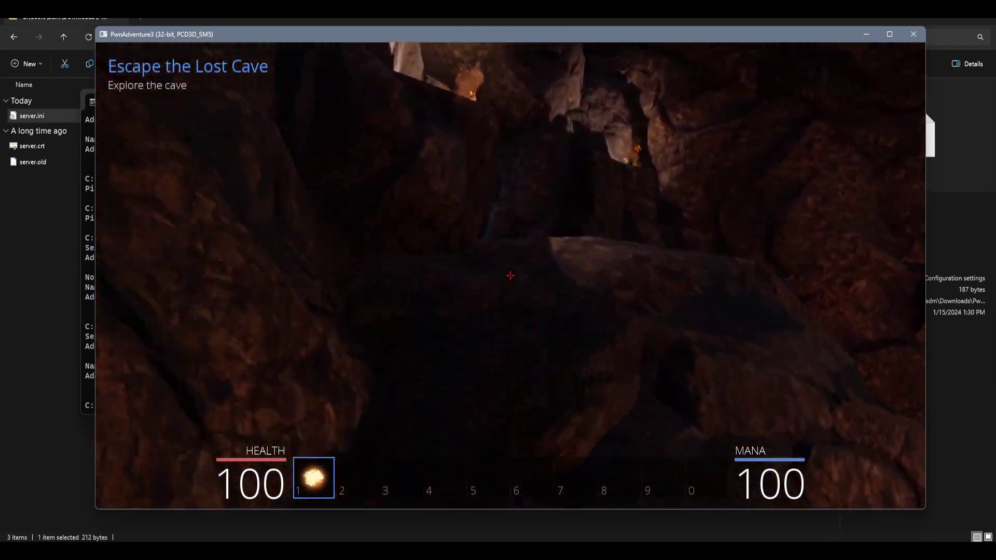
key("w")
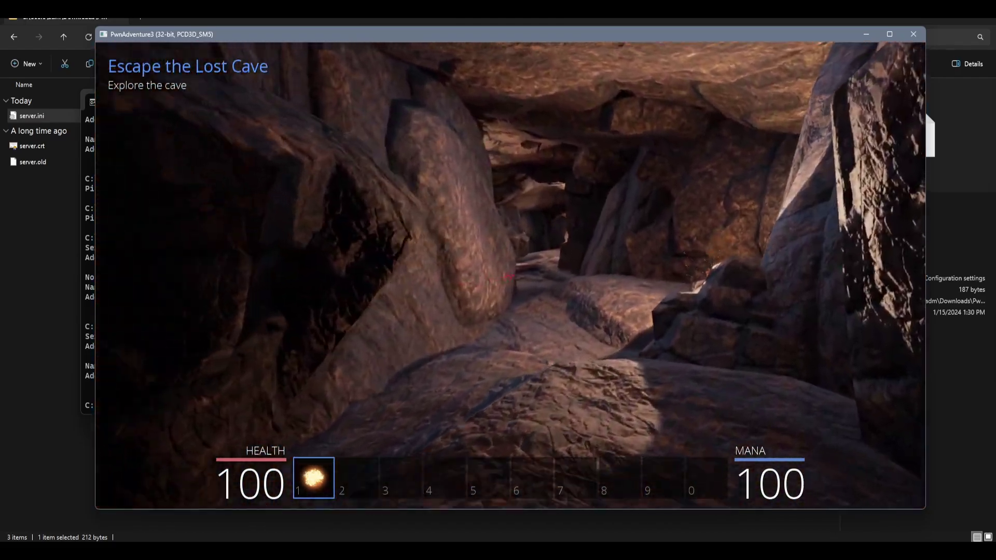
key("w")
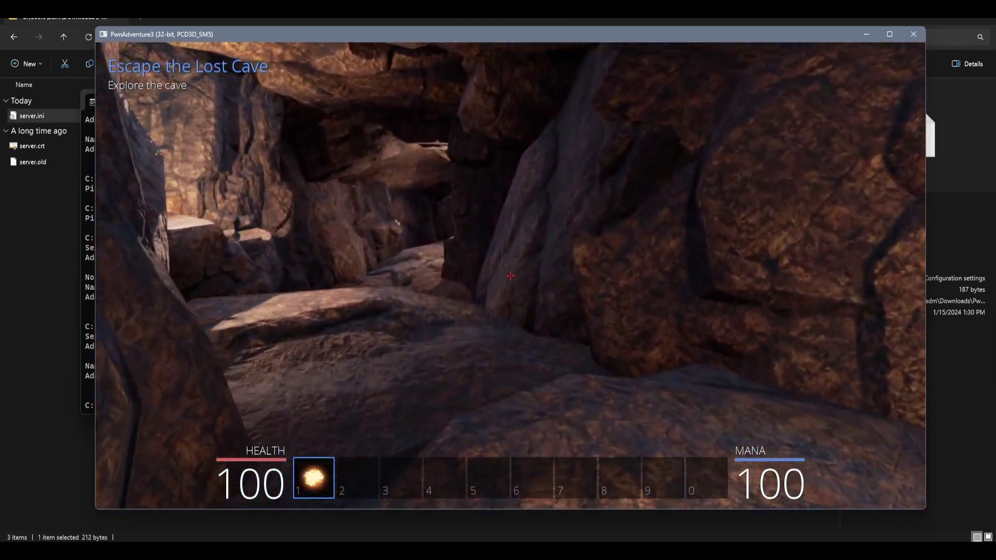
key("w")
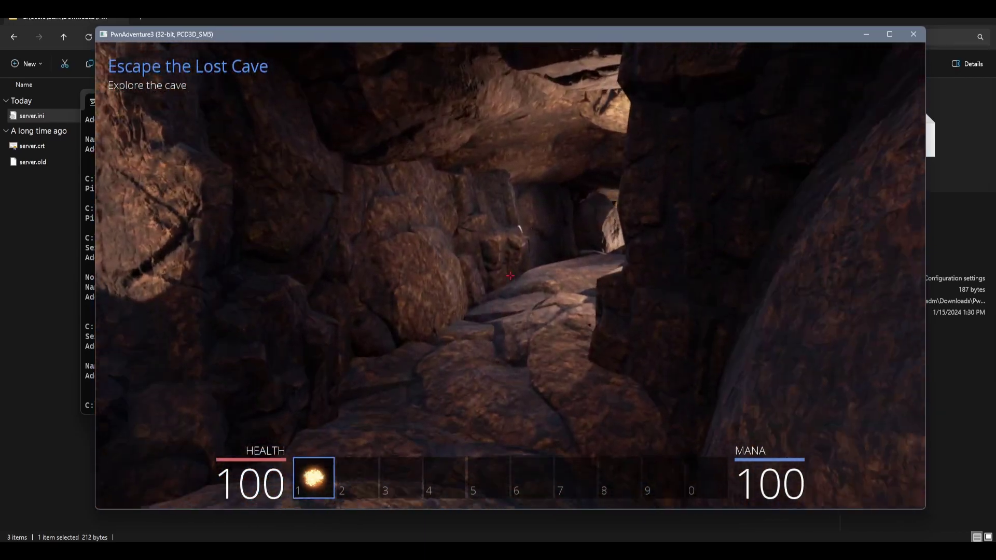
key("w")
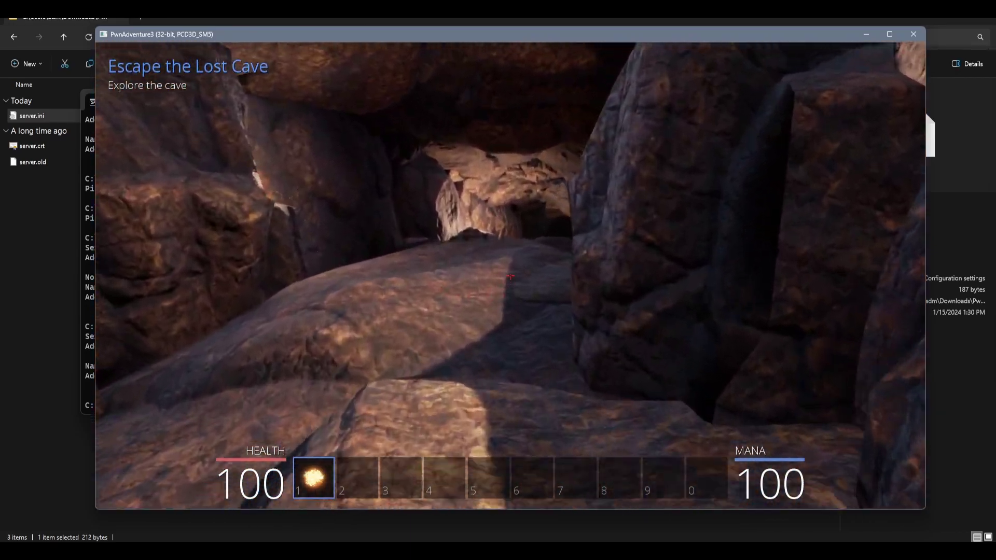
- Advance through the tunnel while casting fireballs ahead
key("w")
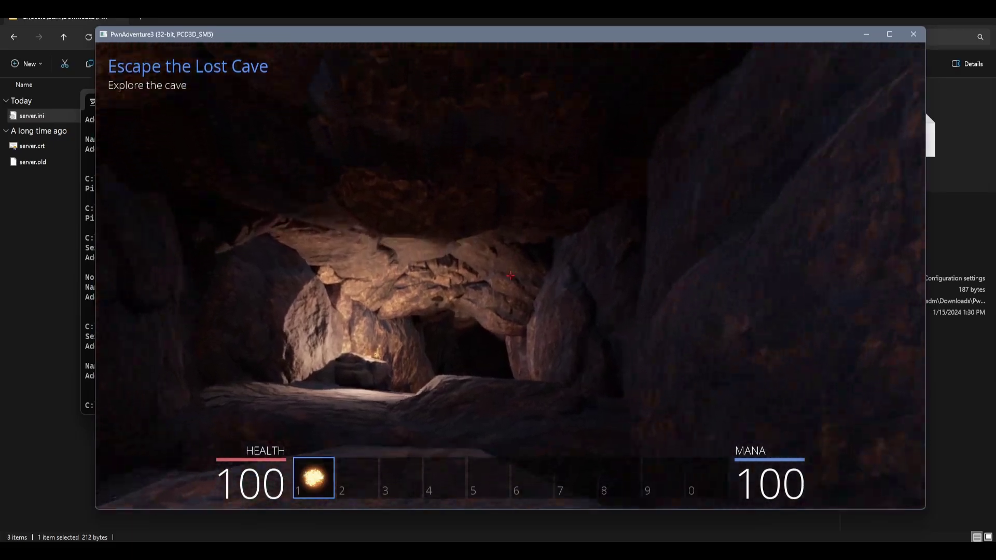
left_click(510, 275)
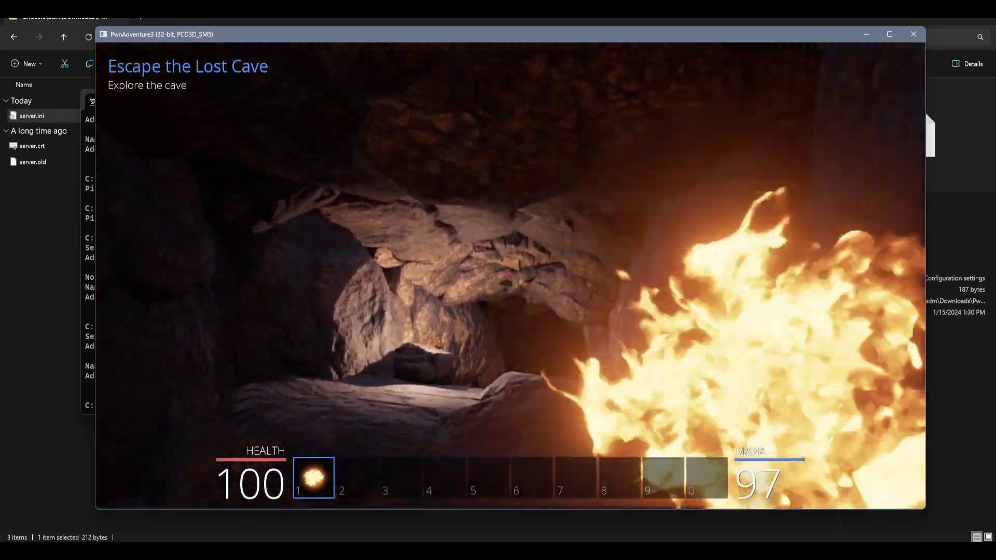
key("w")
left_click(511, 275)
left_click(510, 275)
left_click(511, 275)
left_click(510, 275)
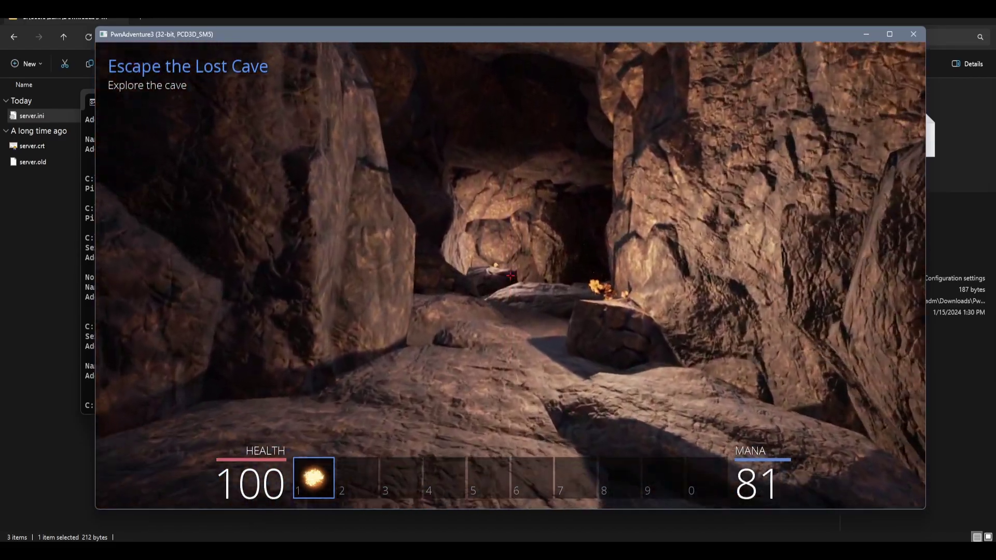
- Follow the fire-lit rock passage to the narrow gap with the leafy bush behind the boulder
key("w")
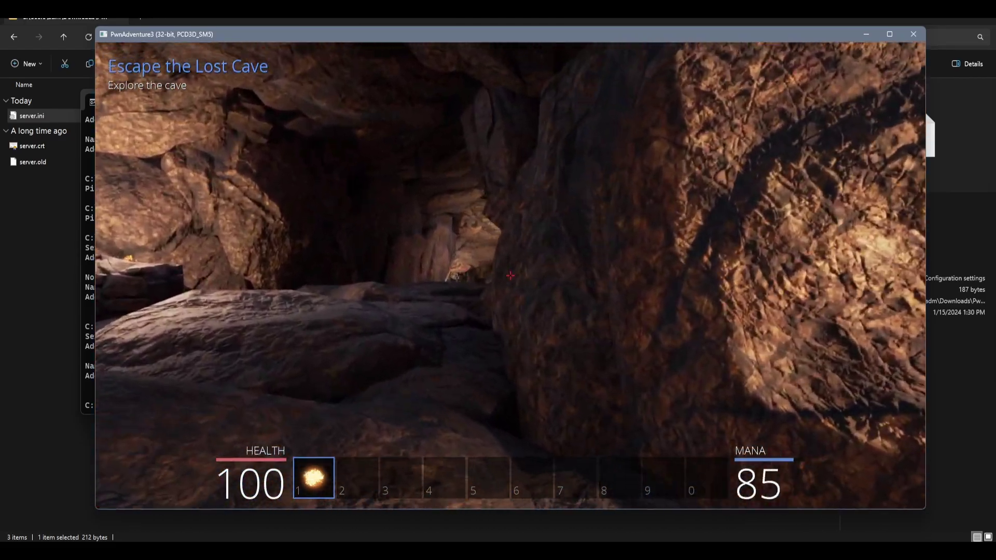
key("w")
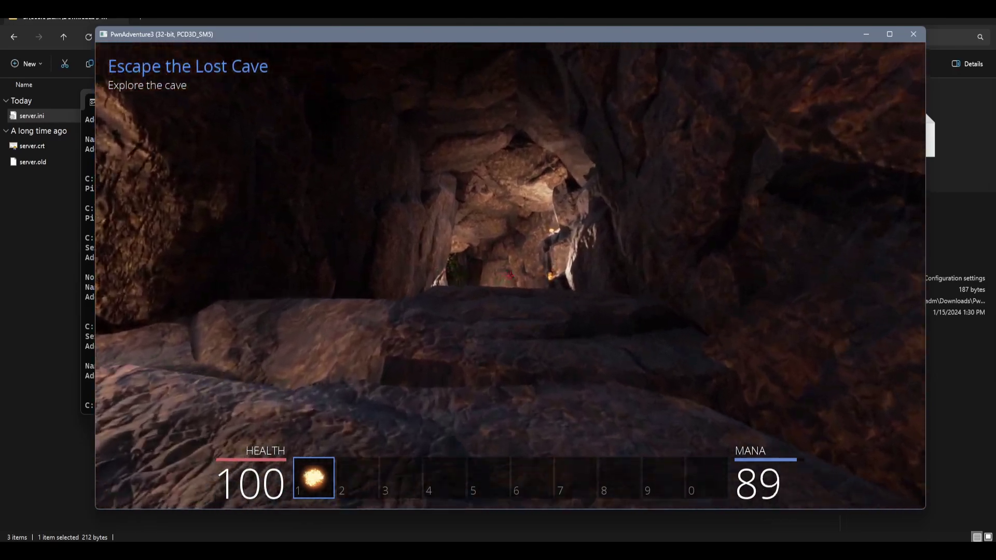
key("w")
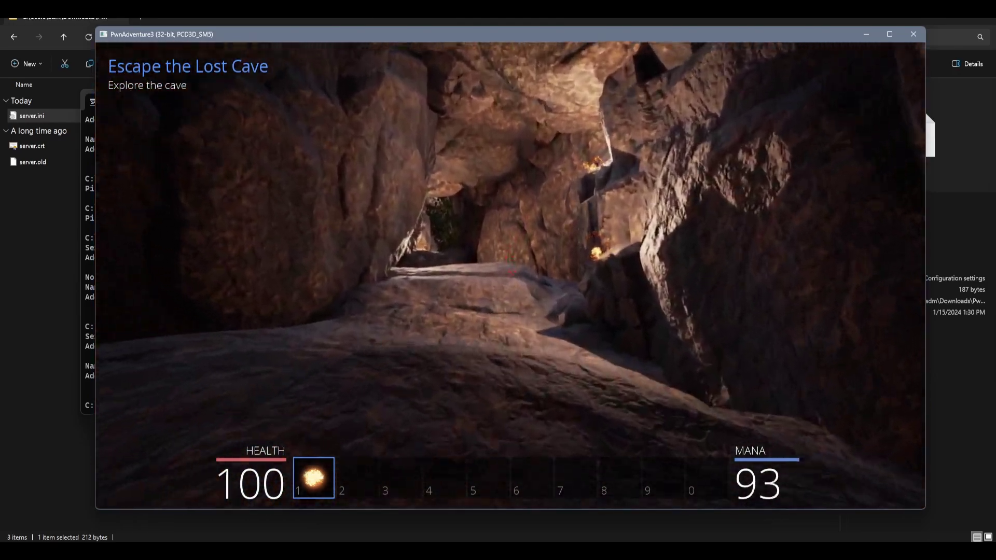
key("w")
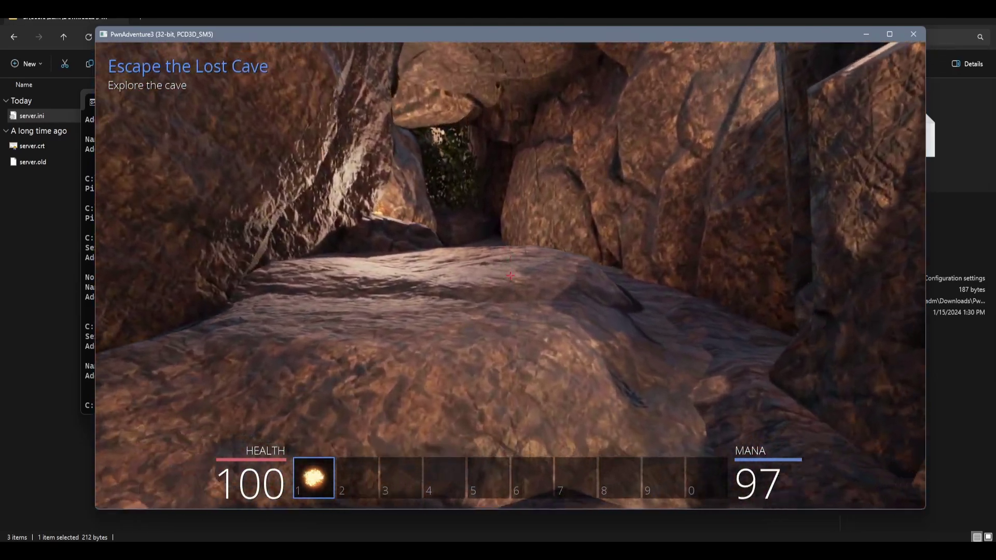
key("w")
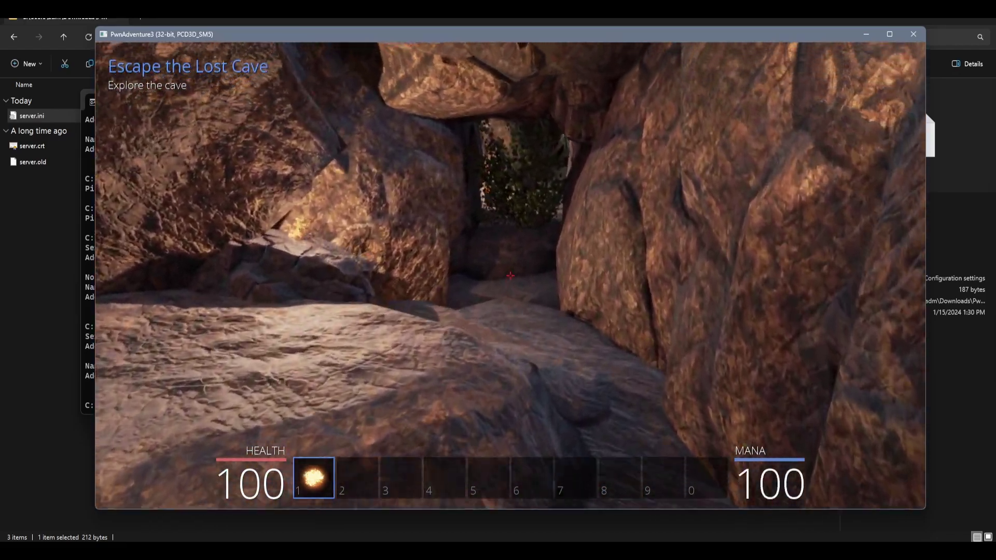
key("w")
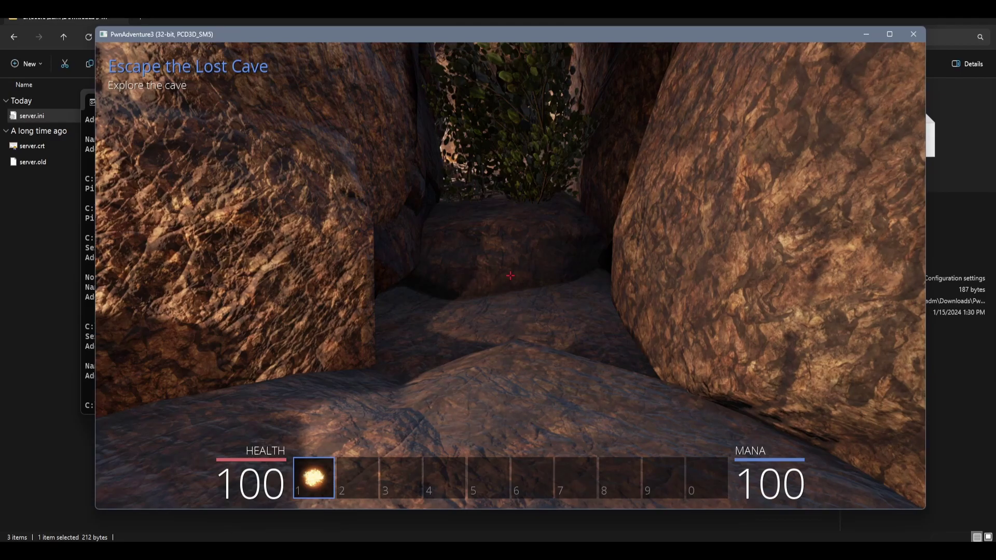
key("w")
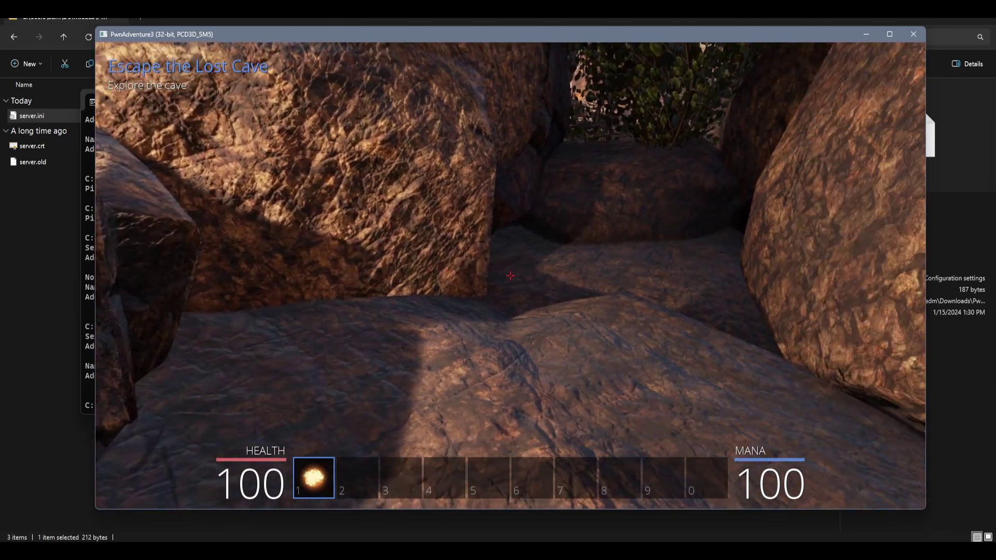